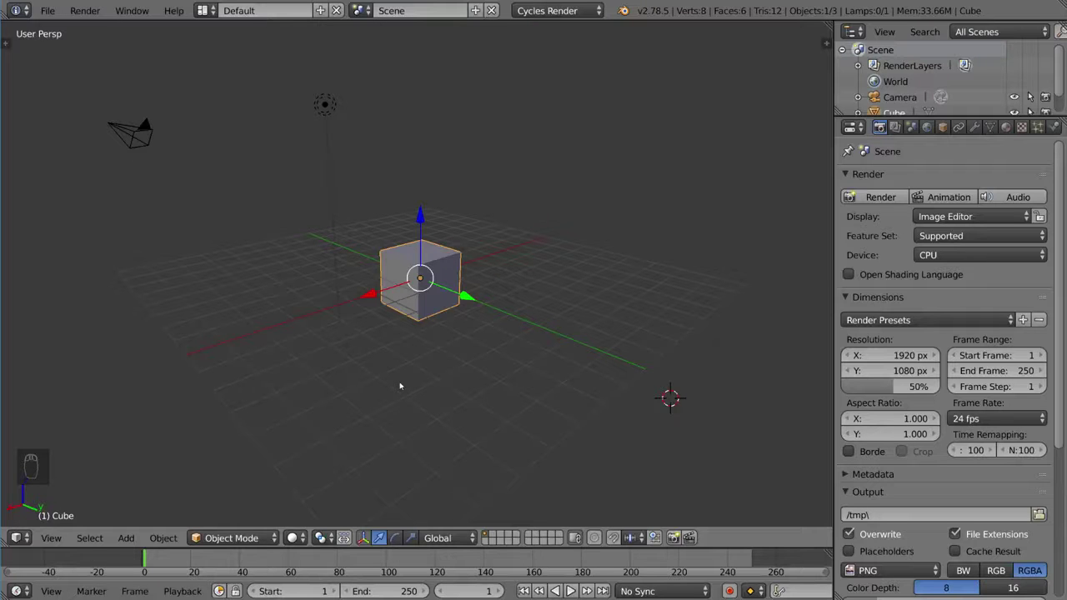
- In Edit Mode, extrude the cube's top-left corner vertex into a stray edge
{"action": "scroll", "coordinate": [400, 386], "scroll_direction": "up", "scroll_amount": 3}
{"action": "middle_click_drag", "start_coordinate": [575, 289], "coordinate": [526, 331]}
{"action": "key", "text": "Tab"}
{"action": "right_click", "coordinate": [333, 214]}
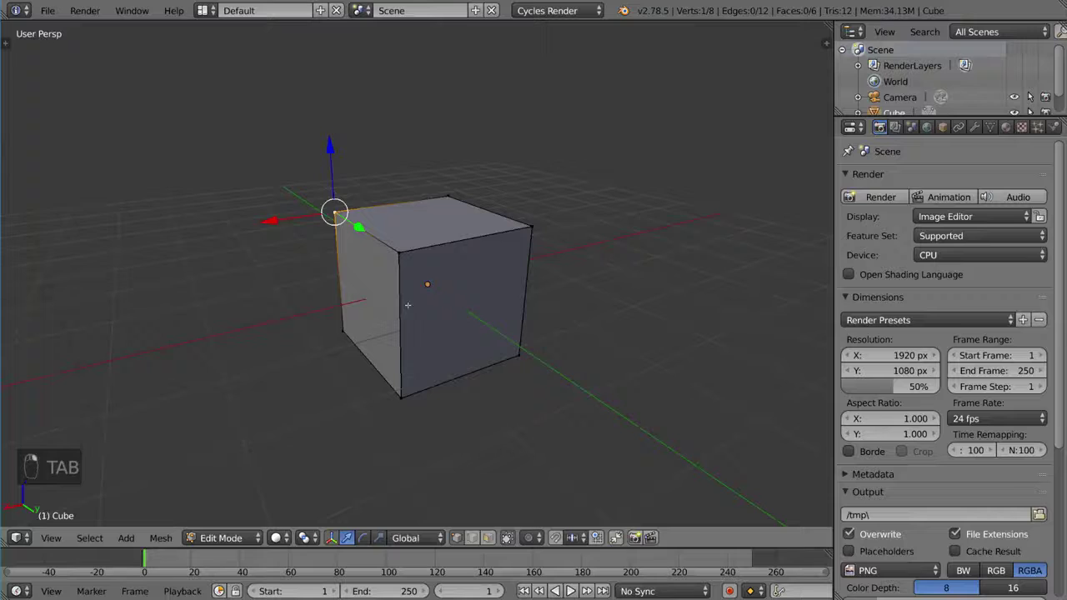
{"action": "middle_click_drag", "start_coordinate": [415, 329], "coordinate": [459, 327]}
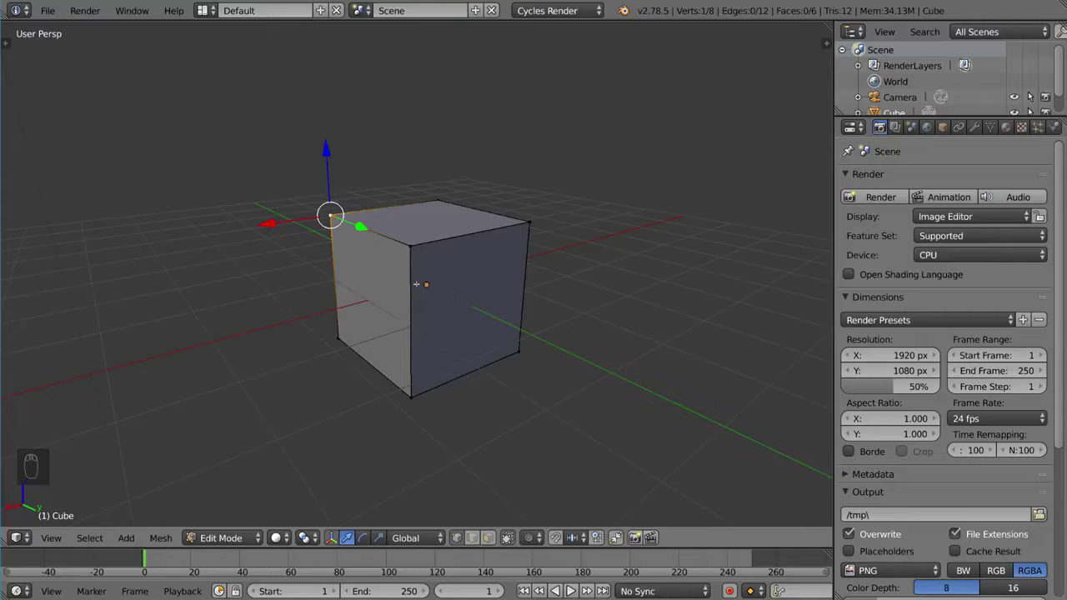
{"action": "key", "text": "e"}
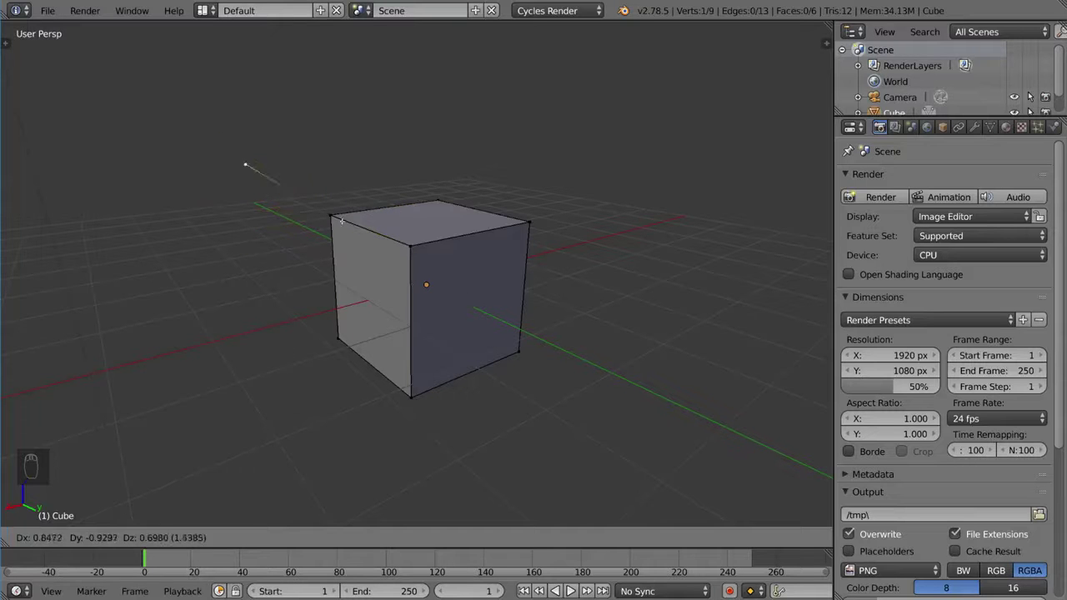
{"action": "left_click", "coordinate": [317, 213]}
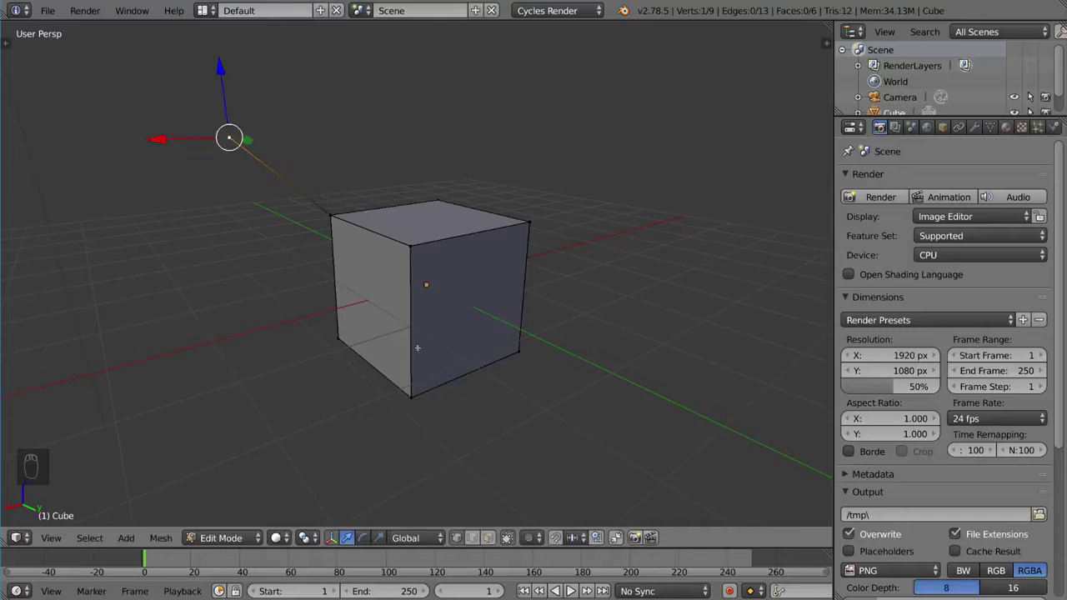
- Extrude a top edge of the cube into a flap face
{"action": "middle_click_drag", "start_coordinate": [385, 274], "coordinate": [424, 281]}
{"action": "right_click", "coordinate": [423, 281]}
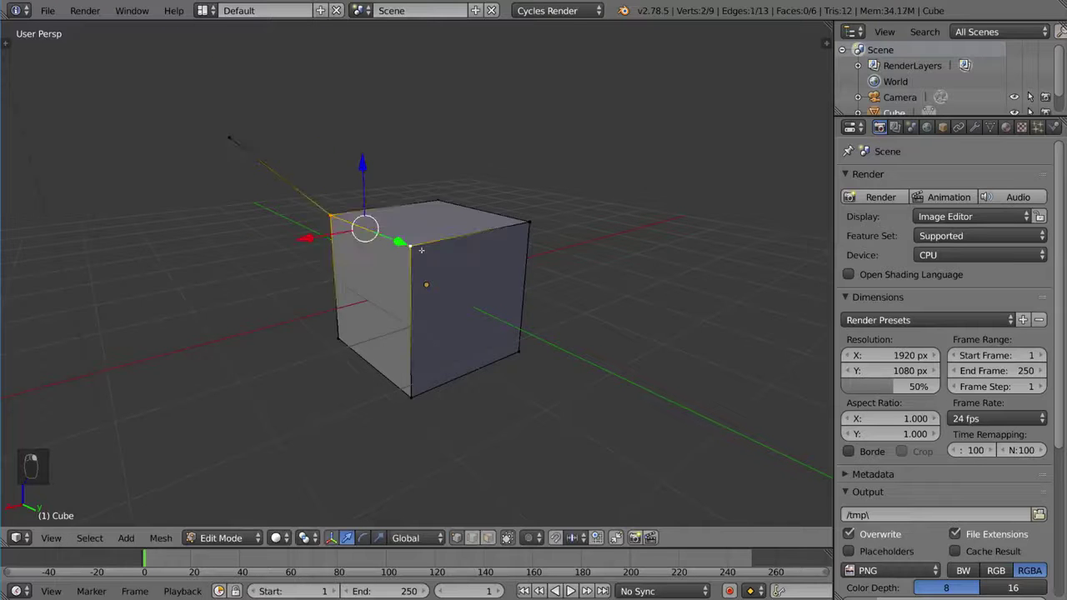
{"action": "key", "text": "e"}
{"action": "left_click", "coordinate": [297, 261]}
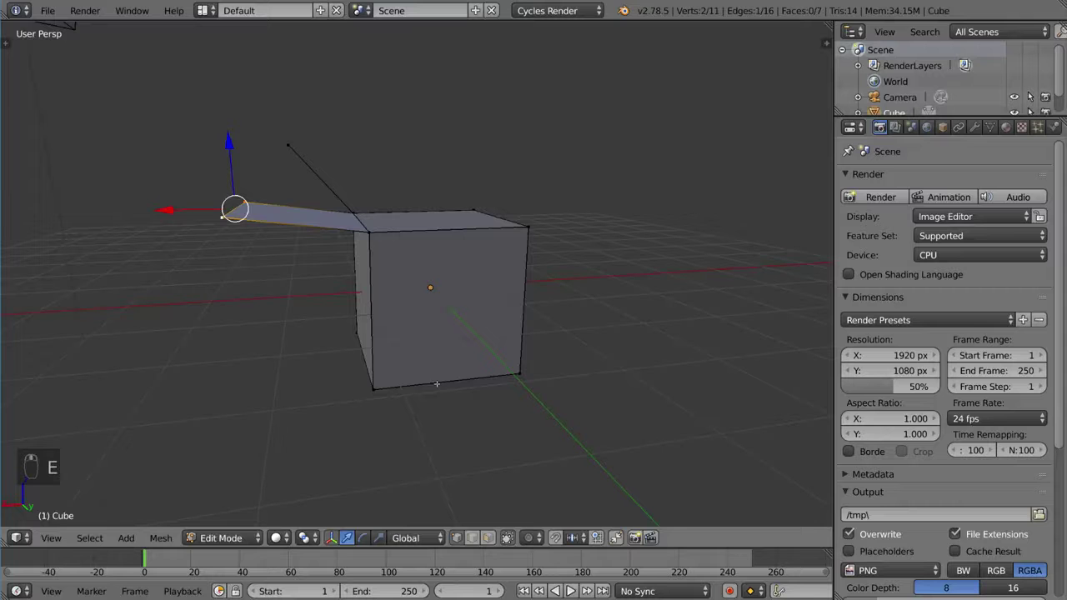
- In face select mode, extrude the cube's left face outward into a longer box
{"action": "key", "text": "ctrl+Tab"}
{"action": "middle_click_drag", "start_coordinate": [460, 350], "coordinate": [432, 313]}
{"action": "right_click", "coordinate": [364, 292]}
{"action": "key", "text": "e"}
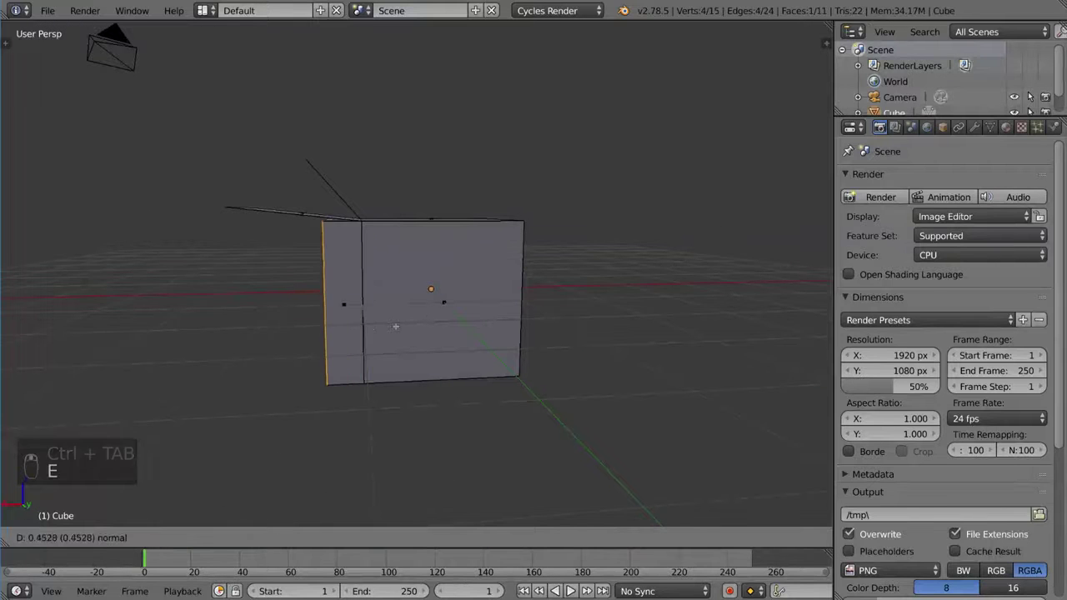
{"action": "left_click", "coordinate": [266, 345]}
{"action": "middle_click_drag", "start_coordinate": [267, 345], "coordinate": [461, 315]}
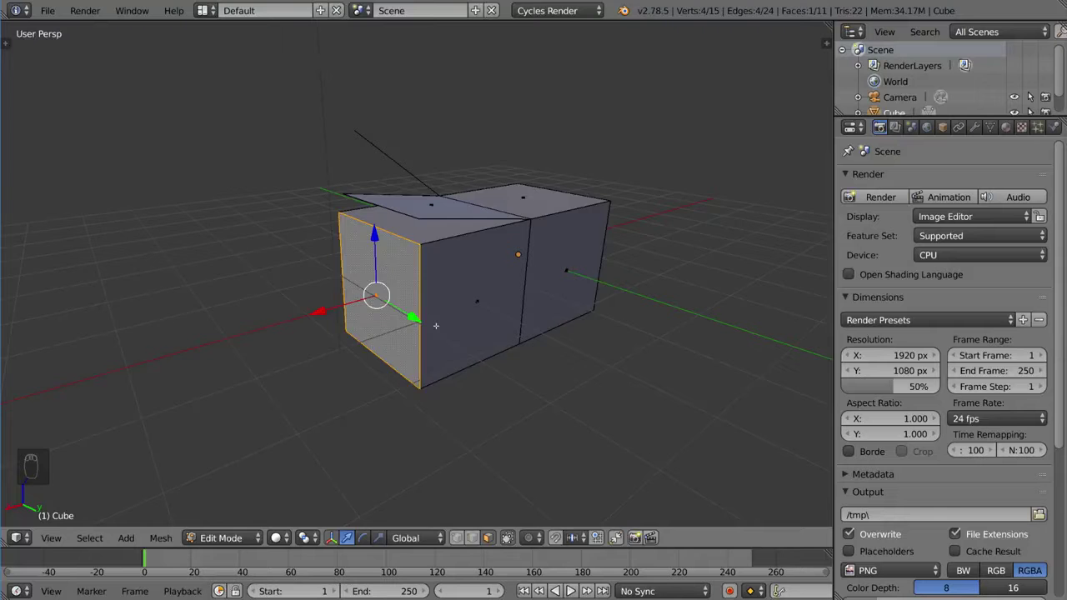
- Extrude the box's end face, cancel so it stays in place, and start moving it outward
{"action": "key", "text": "e"}
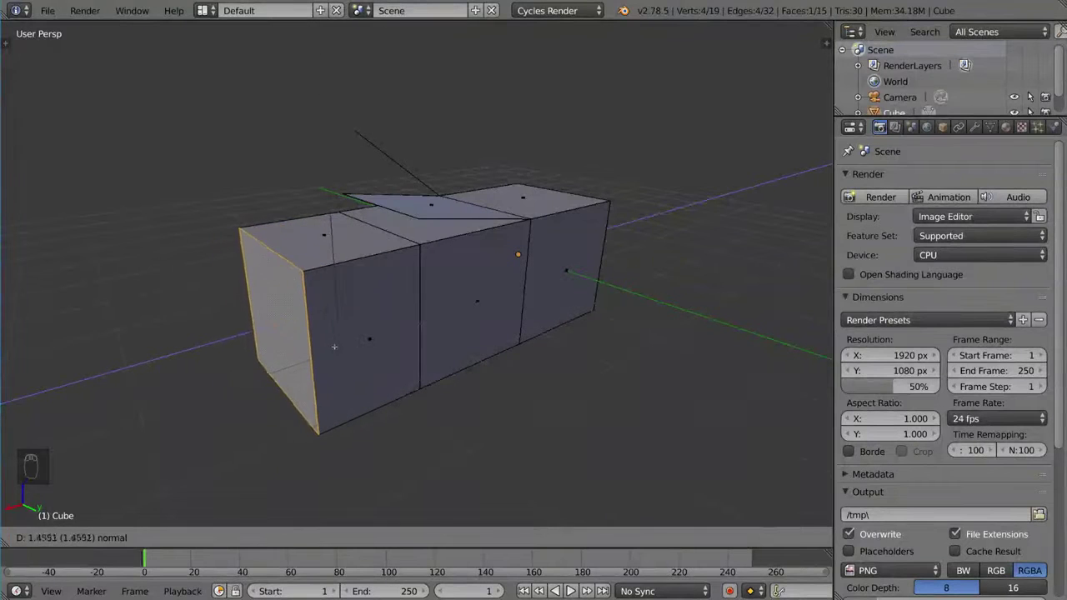
{"action": "right_click", "coordinate": [334, 347]}
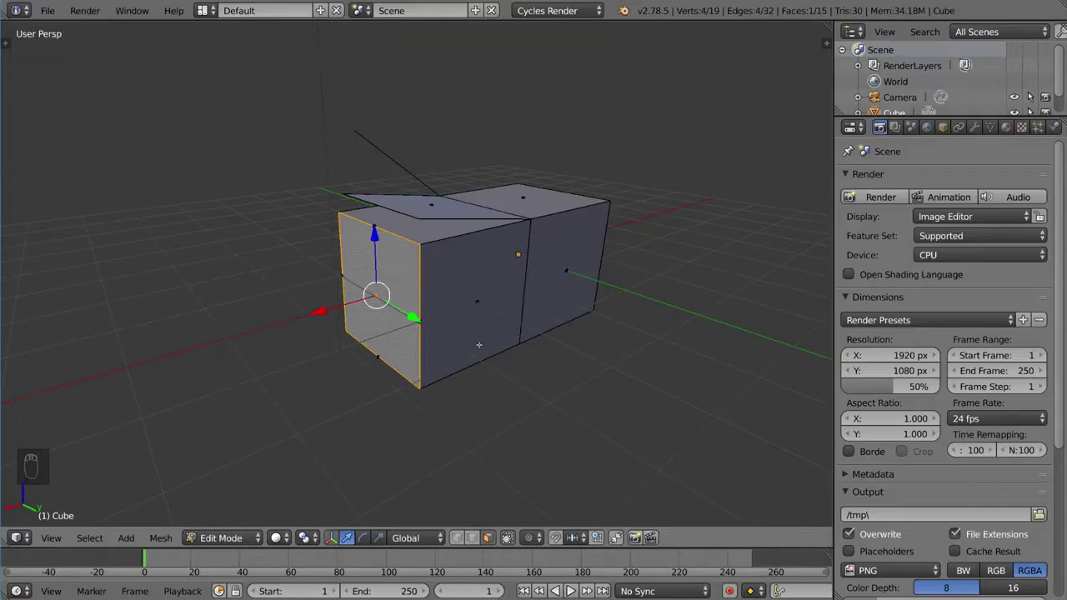
{"action": "middle_click_drag", "start_coordinate": [477, 344], "coordinate": [467, 336]}
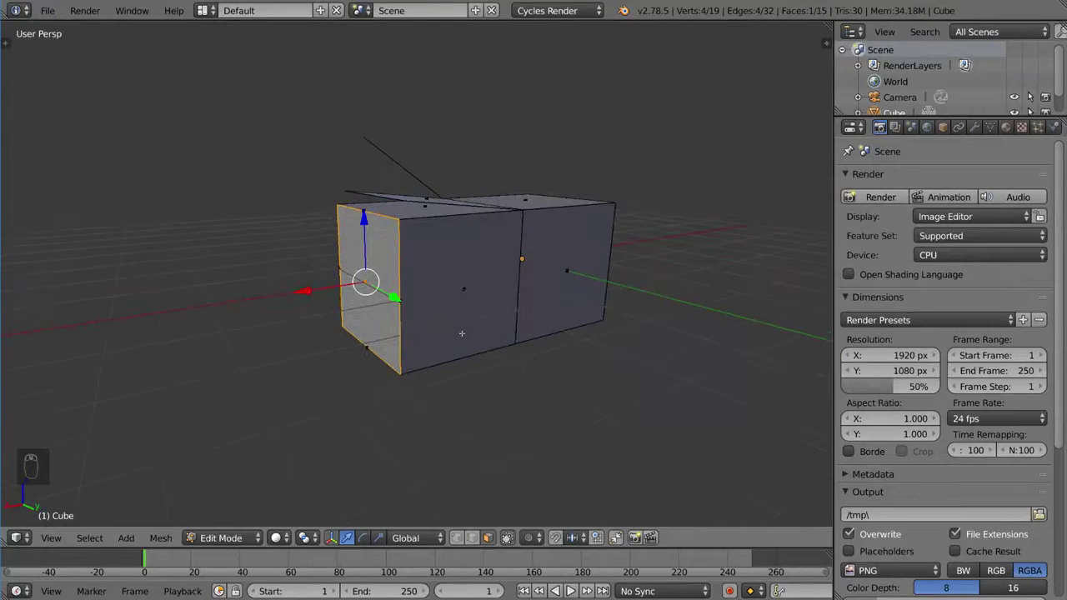
{"action": "key", "text": "g"}
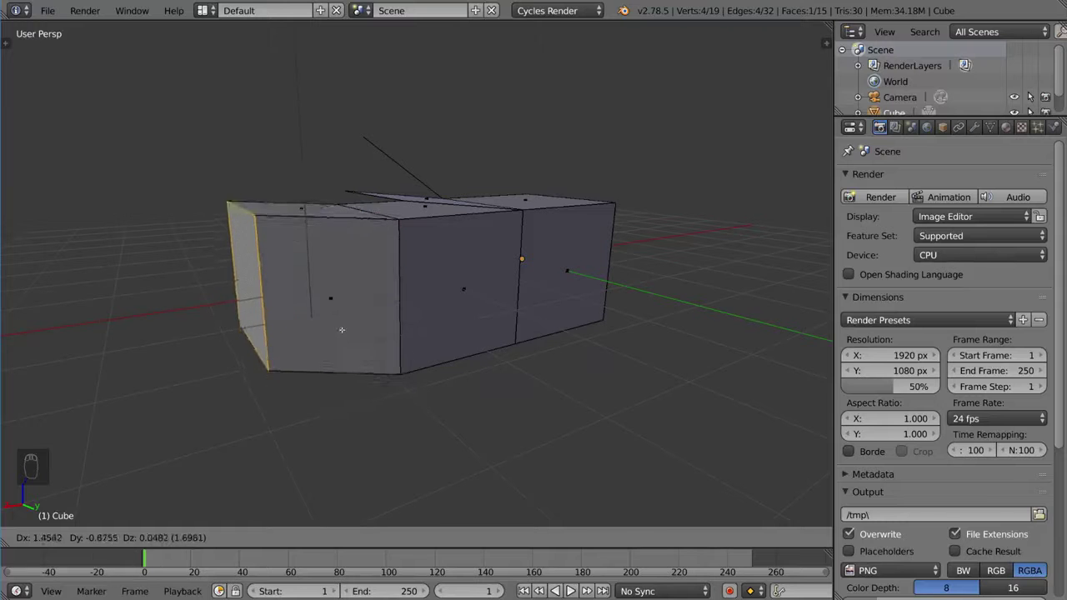
- Cancel the move, enlarge the end face, and extrude it outward
{"action": "key", "text": "Escape"}
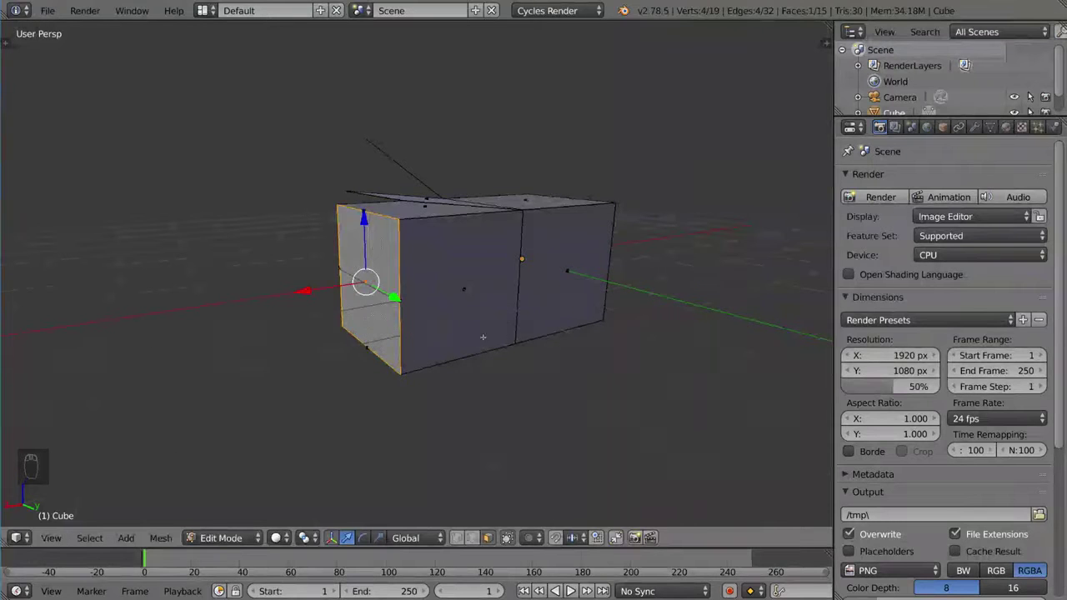
{"action": "key", "text": "s"}
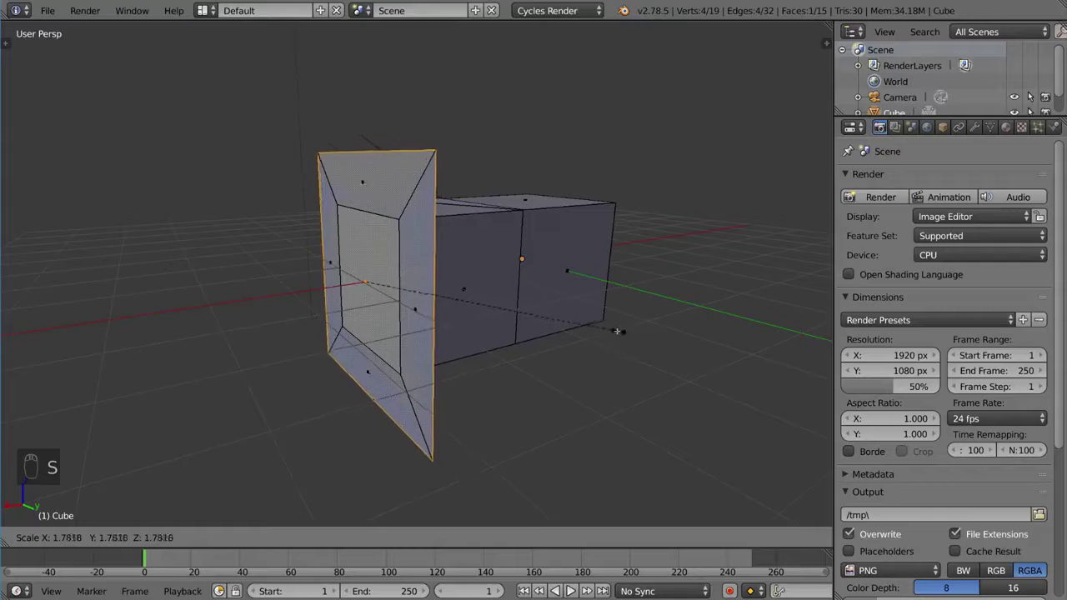
{"action": "left_click", "coordinate": [588, 334]}
{"action": "key", "text": "e"}
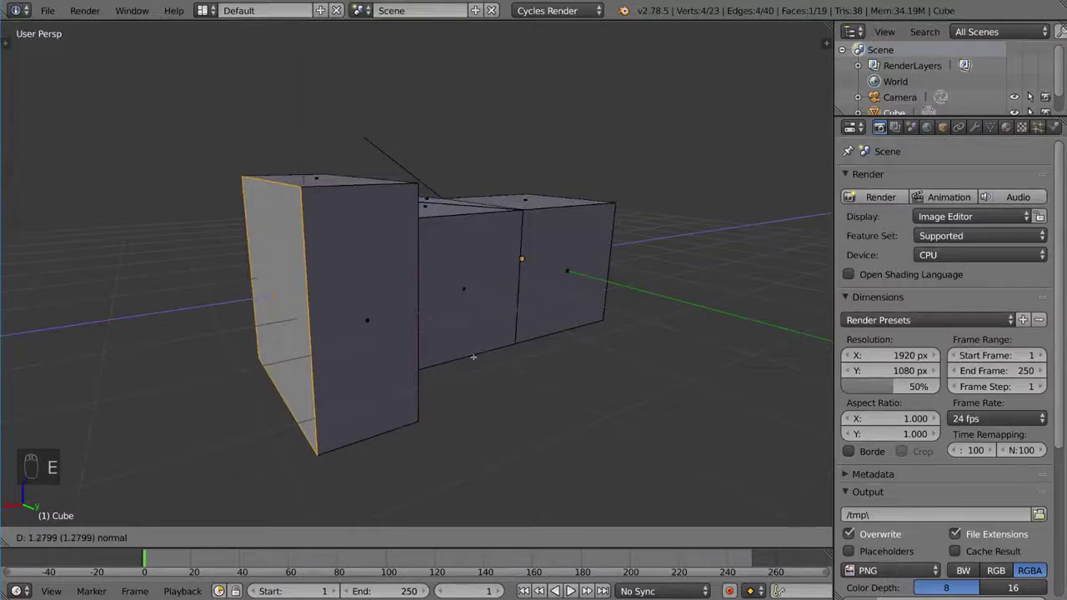
{"action": "left_click", "coordinate": [473, 357]}
{"action": "middle_click_drag", "start_coordinate": [467, 355], "coordinate": [458, 332]}
- Chain several more extrude-and-scale operations on the end face, then undo back to the plain cube
{"action": "key", "text": "e"}
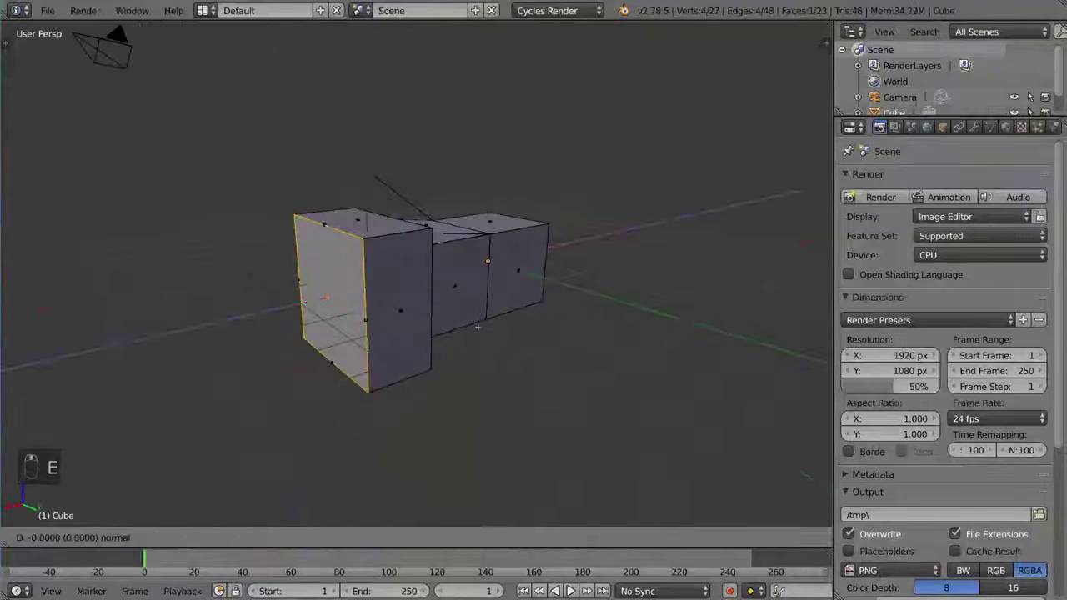
{"action": "key", "text": "s"}
{"action": "left_click", "coordinate": [526, 328]}
{"action": "middle_click_drag", "start_coordinate": [525, 327], "coordinate": [492, 324]}
{"action": "key", "text": "e"}
{"action": "left_click", "coordinate": [455, 334]}
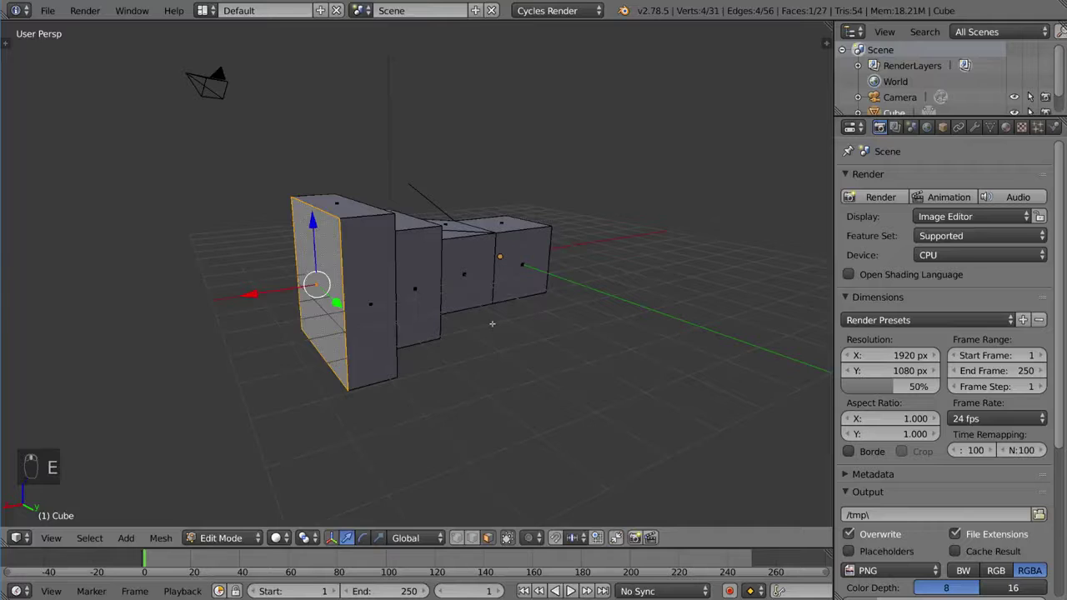
{"action": "key", "text": "e"}
{"action": "key", "text": "s"}
{"action": "left_click", "coordinate": [454, 332]}
{"action": "key", "text": "e"}
{"action": "left_click", "coordinate": [401, 342]}
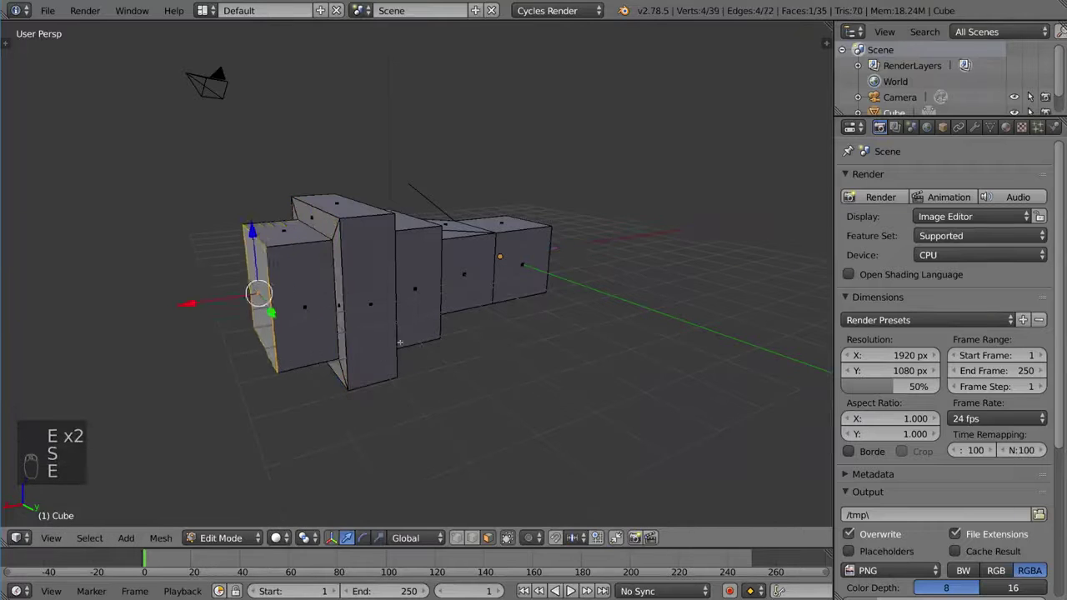
{"action": "key", "text": "ctrl+z"}
{"action": "key", "text": "ctrl+z"}
{"action": "key", "text": "ctrl+z"}
{"action": "key", "text": "ctrl+z"}
{"action": "key", "text": "ctrl+z"}
{"action": "key", "text": "ctrl+z"}
{"action": "key", "text": "ctrl+z"}
{"action": "key", "text": "ctrl+z"}
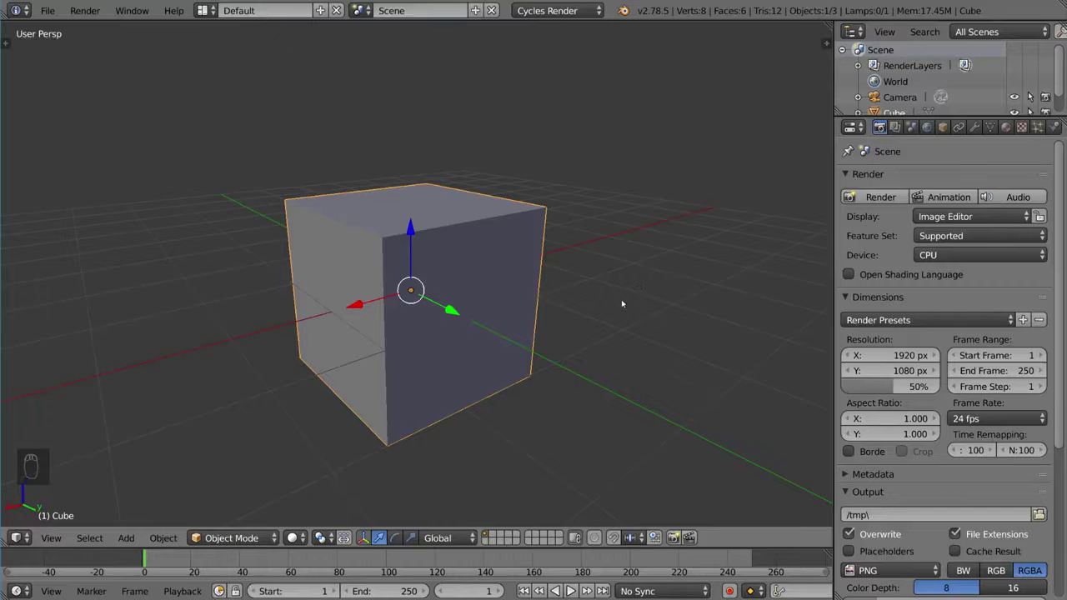
- Put the cube in Edit Mode and select only its top back-left vertex
{"action": "scroll", "coordinate": [596, 306], "scroll_direction": "down", "scroll_amount": 3}
{"action": "middle_click_drag", "start_coordinate": [589, 306], "coordinate": [471, 239]}
{"action": "key", "text": "Tab"}
{"action": "right_click", "coordinate": [427, 336]}
{"action": "right_click", "coordinate": [404, 235]}
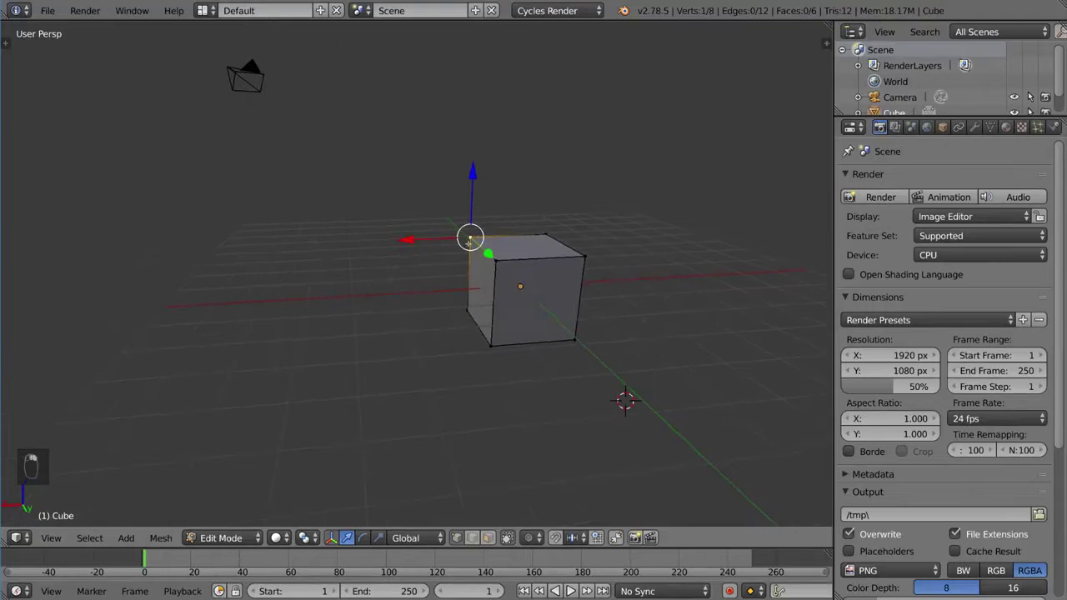
- Ctrl+click repeatedly to extrude the vertex into a long chain of points looping around the cube
{"action": "left_click", "coordinate": [351, 203], "text": "ctrl"}
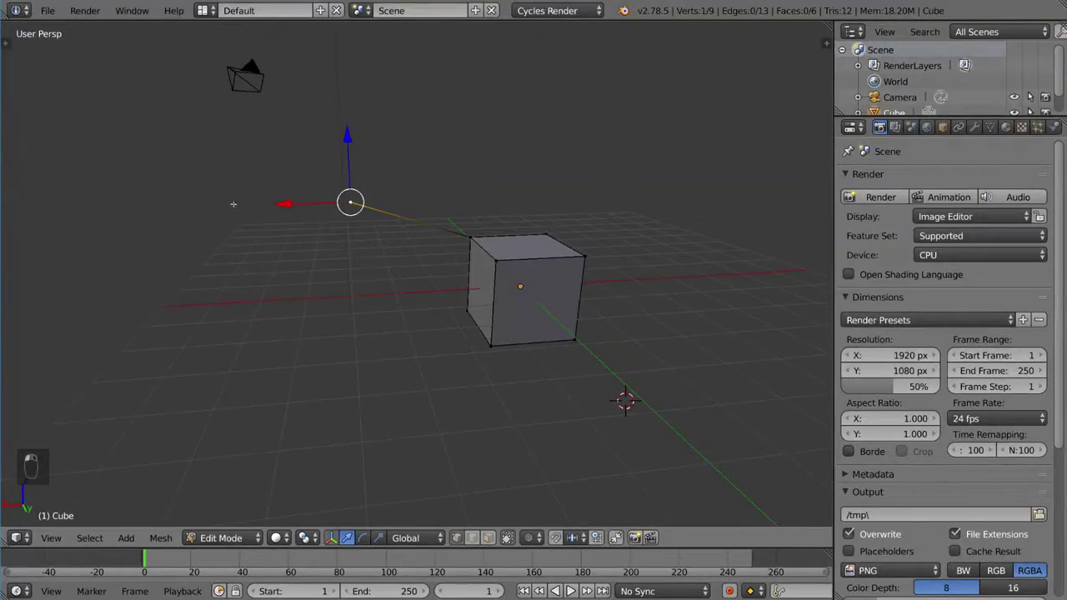
{"action": "left_click", "coordinate": [217, 169], "text": "ctrl"}
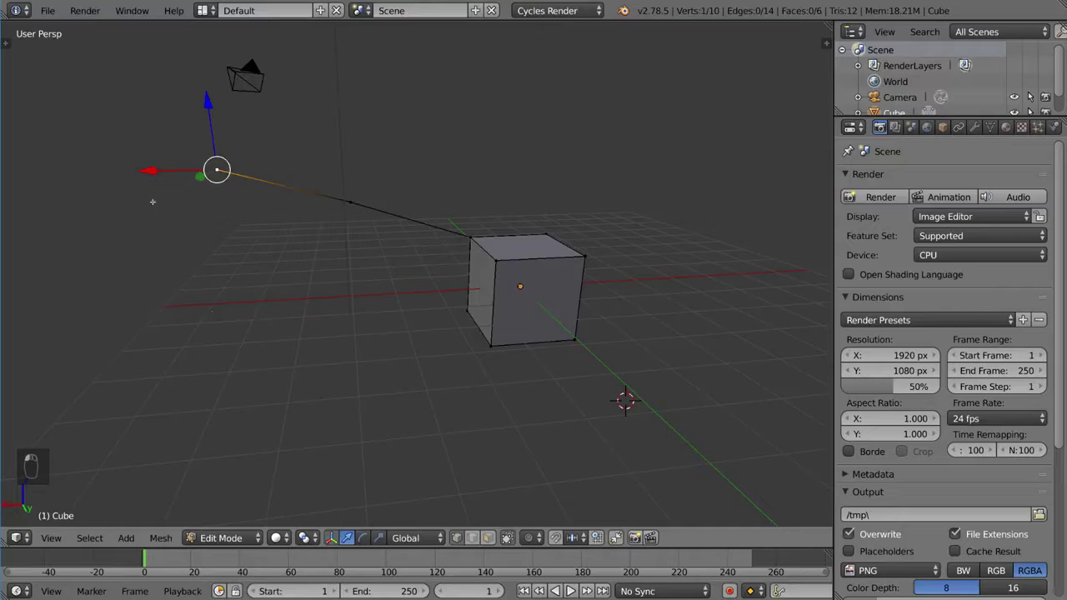
{"action": "left_click", "coordinate": [153, 139], "text": "ctrl"}
{"action": "scroll", "coordinate": [152, 138], "scroll_direction": "down", "scroll_amount": 2}
{"action": "left_click", "coordinate": [260, 93], "text": "ctrl"}
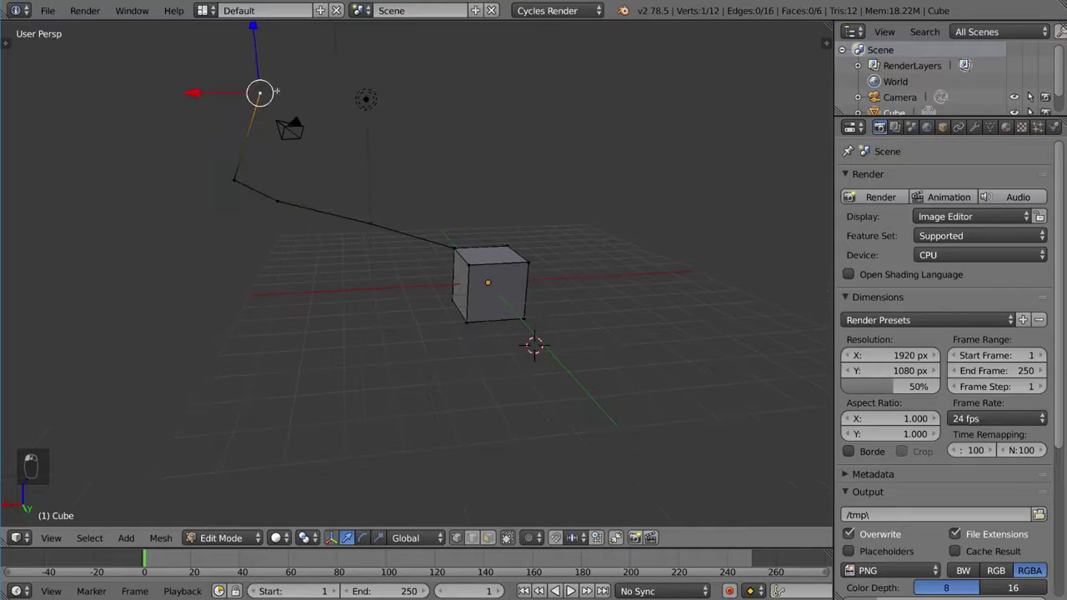
{"action": "left_click", "coordinate": [480, 74], "text": "ctrl"}
{"action": "left_click", "coordinate": [591, 123], "text": "ctrl"}
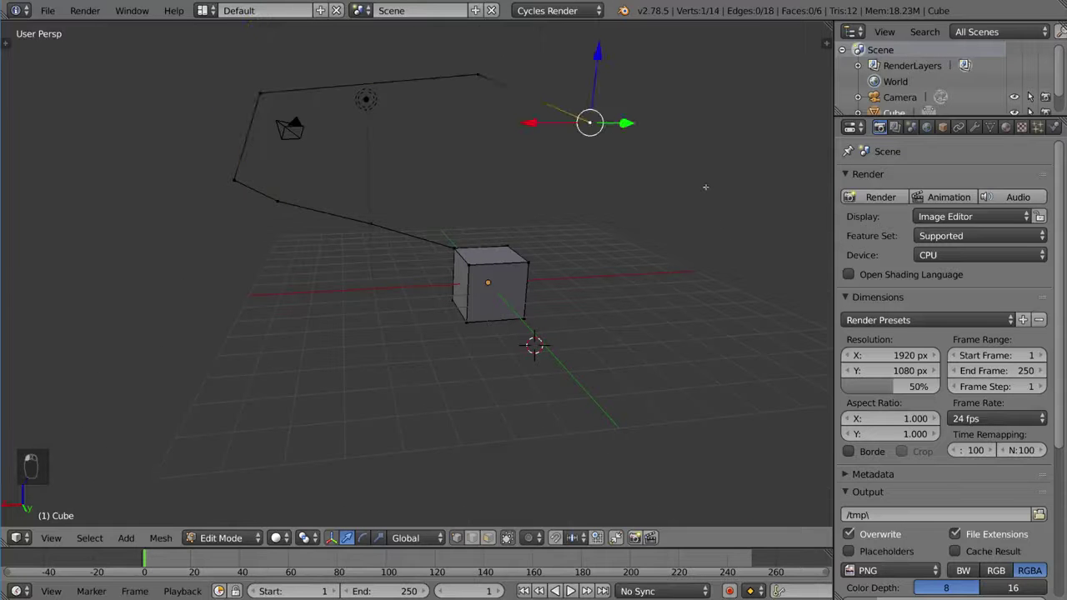
{"action": "left_click", "coordinate": [705, 187], "text": "ctrl"}
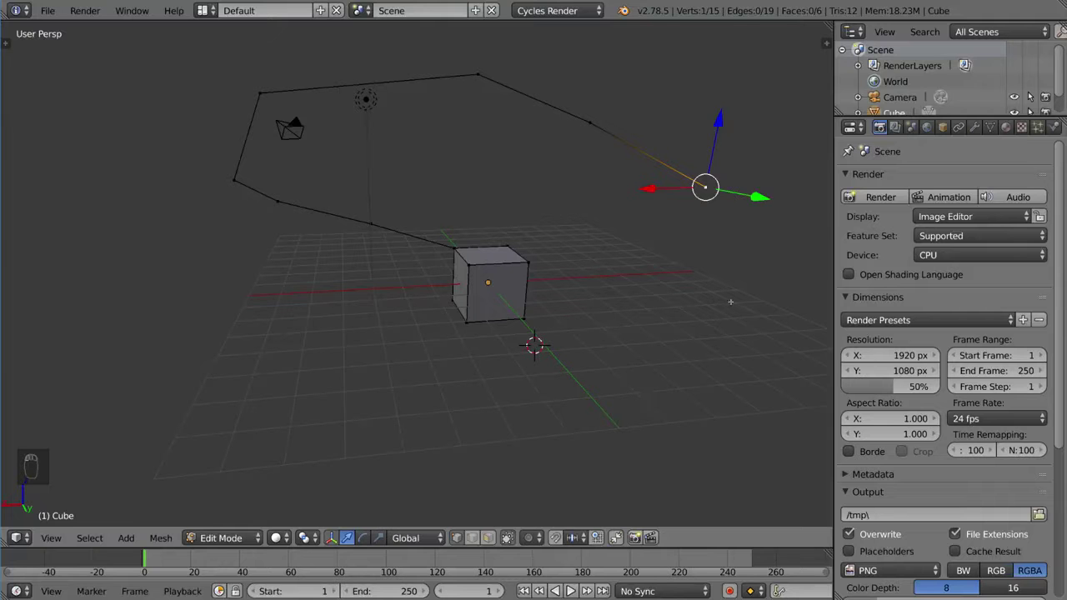
{"action": "left_click", "coordinate": [731, 302], "text": "ctrl"}
{"action": "left_click", "coordinate": [650, 399], "text": "ctrl"}
{"action": "left_click", "coordinate": [417, 440], "text": "ctrl"}
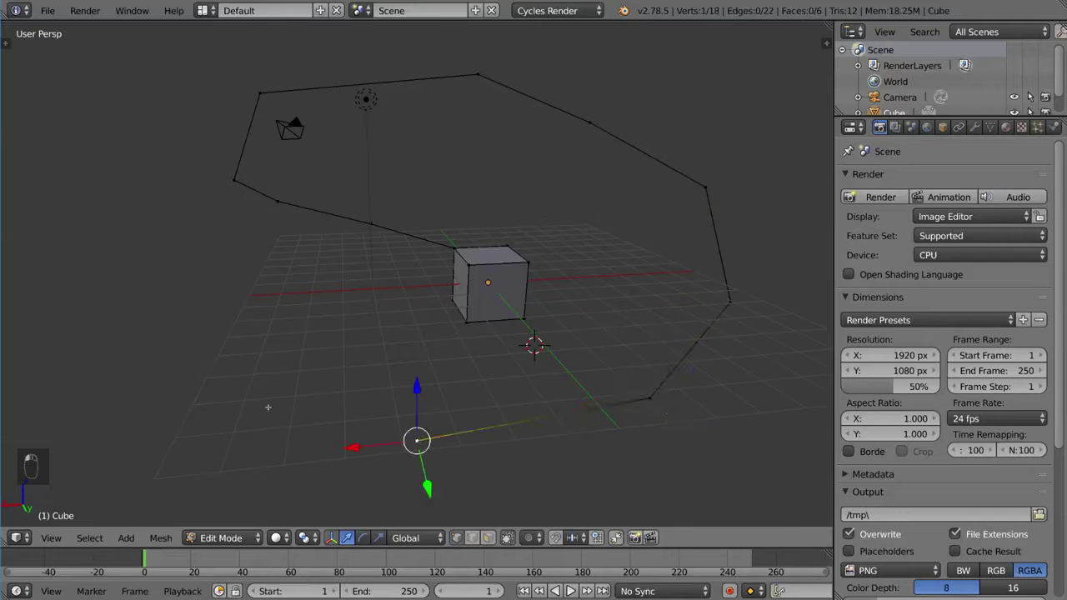
{"action": "left_click", "coordinate": [243, 401], "text": "ctrl"}
{"action": "left_click", "coordinate": [168, 315], "text": "ctrl"}
{"action": "left_click", "coordinate": [137, 217], "text": "ctrl"}
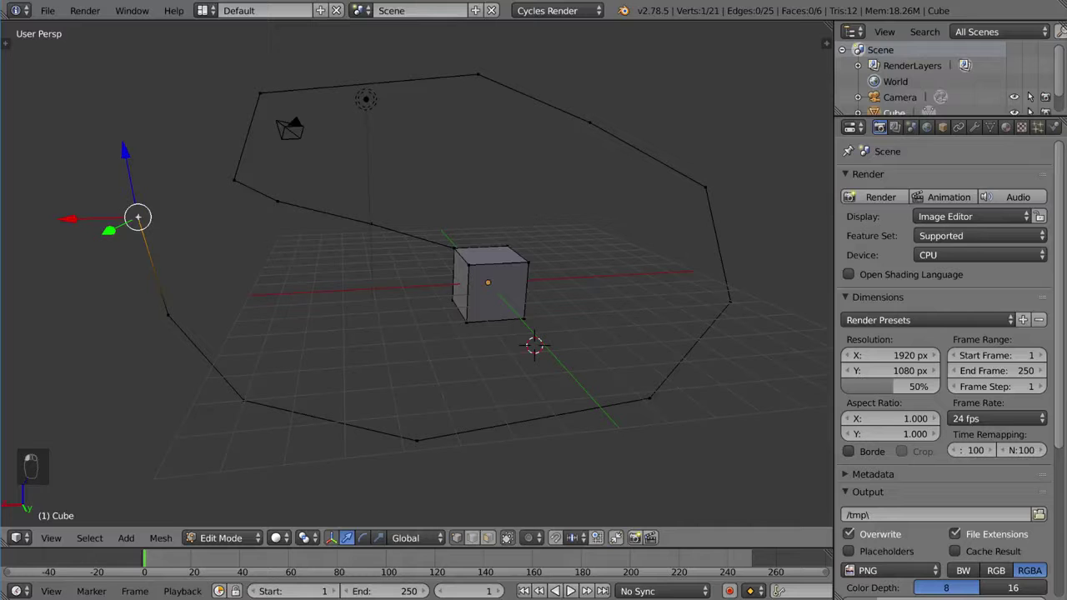
{"action": "left_click", "coordinate": [172, 135], "text": "ctrl"}
{"action": "left_click", "coordinate": [413, 135], "text": "ctrl"}
{"action": "left_click", "coordinate": [555, 174], "text": "ctrl"}
{"action": "left_click", "coordinate": [653, 252], "text": "ctrl"}
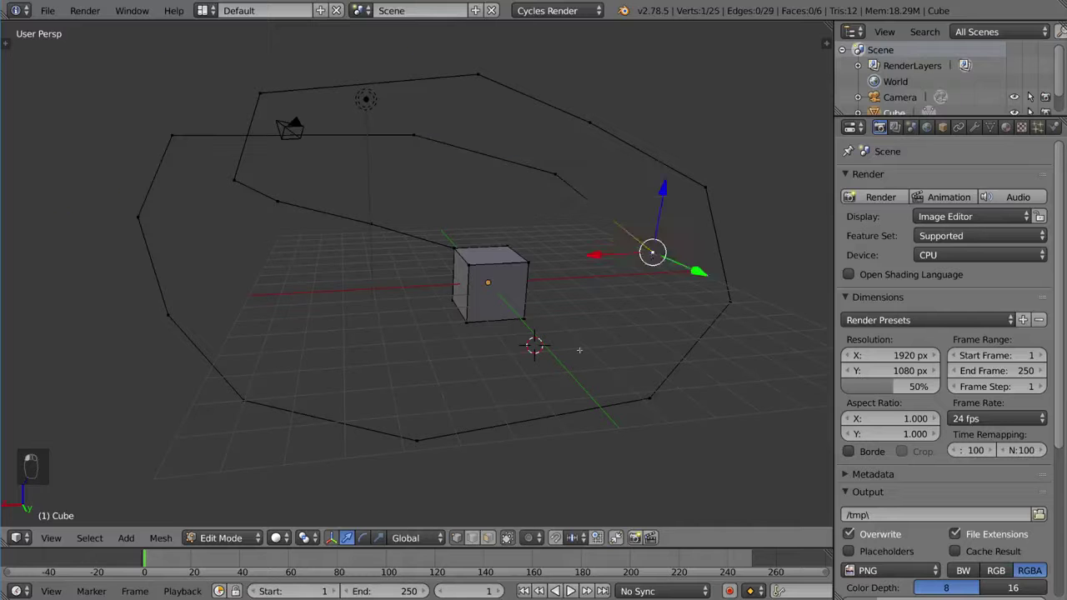
{"action": "left_click", "coordinate": [581, 350], "text": "ctrl"}
{"action": "left_click", "coordinate": [375, 372], "text": "ctrl"}
{"action": "left_click", "coordinate": [280, 308], "text": "ctrl"}
{"action": "left_click", "coordinate": [376, 204], "text": "ctrl"}
{"action": "left_click", "coordinate": [403, 308], "text": "ctrl"}
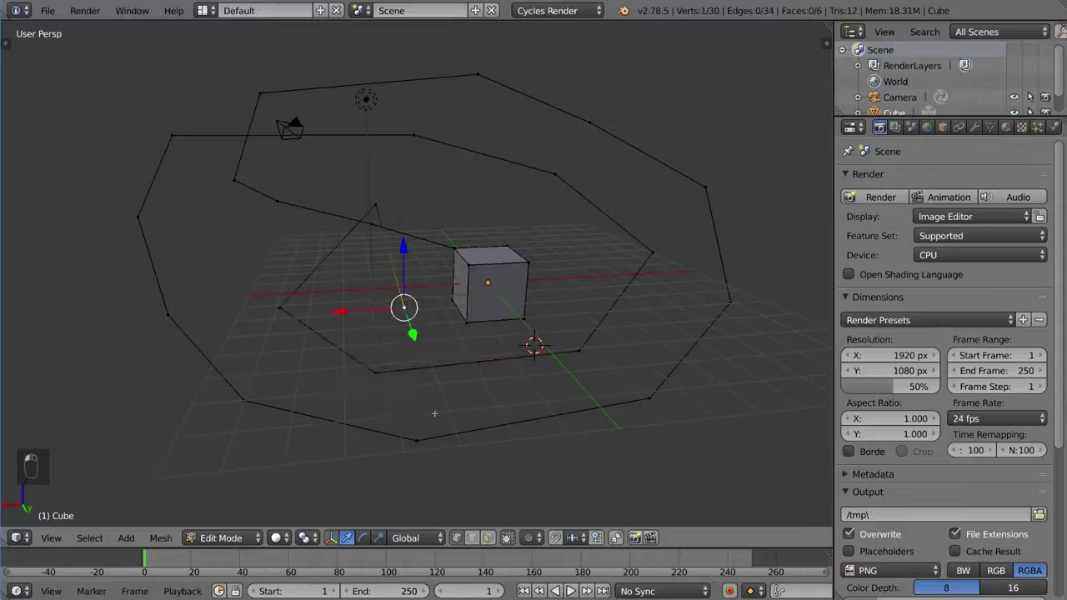
{"action": "left_click", "coordinate": [392, 432], "text": "ctrl"}
{"action": "left_click", "coordinate": [65, 390], "text": "ctrl"}
{"action": "left_click", "coordinate": [424, 271], "text": "ctrl"}
{"action": "left_click", "coordinate": [655, 390], "text": "ctrl"}
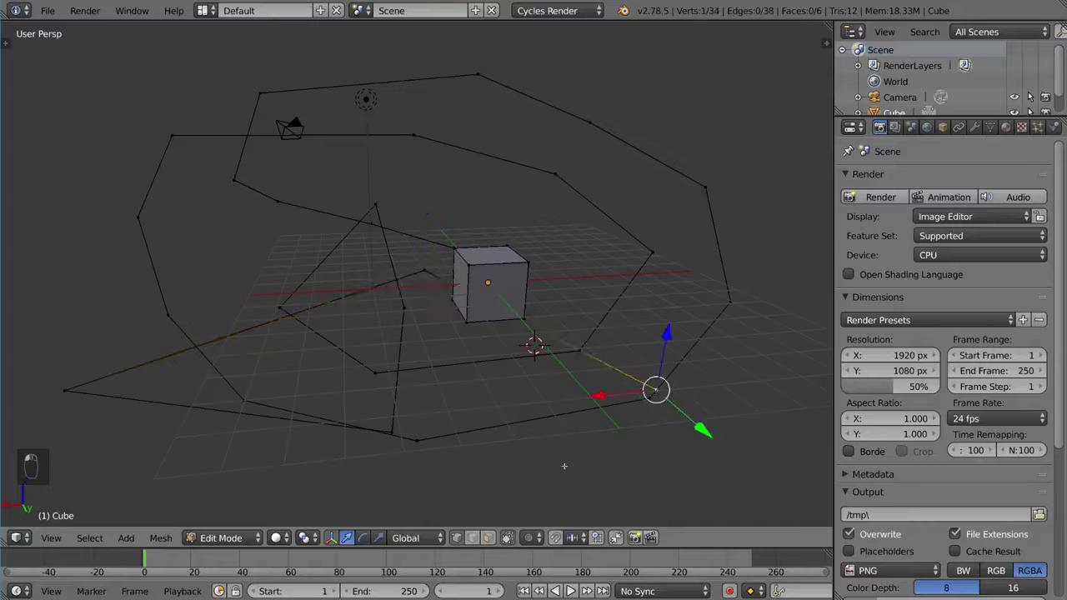
{"action": "left_click", "coordinate": [564, 466], "text": "ctrl"}
{"action": "left_click", "coordinate": [321, 357], "text": "ctrl"}
{"action": "left_click", "coordinate": [255, 279], "text": "ctrl"}
{"action": "left_click", "coordinate": [238, 214], "text": "ctrl"}
{"action": "left_click", "coordinate": [313, 143], "text": "ctrl"}
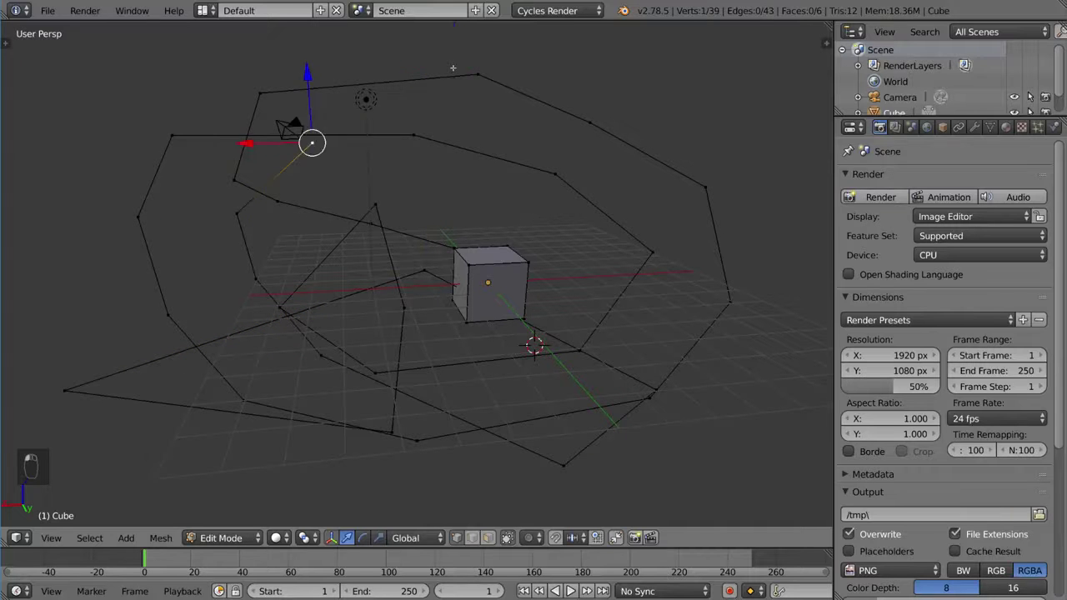
{"action": "left_click", "coordinate": [454, 67], "text": "ctrl"}
{"action": "left_click", "coordinate": [637, 52], "text": "ctrl"}
{"action": "left_click", "coordinate": [711, 114], "text": "ctrl"}
{"action": "left_click", "coordinate": [744, 198], "text": "ctrl"}
{"action": "left_click", "coordinate": [684, 225], "text": "ctrl"}
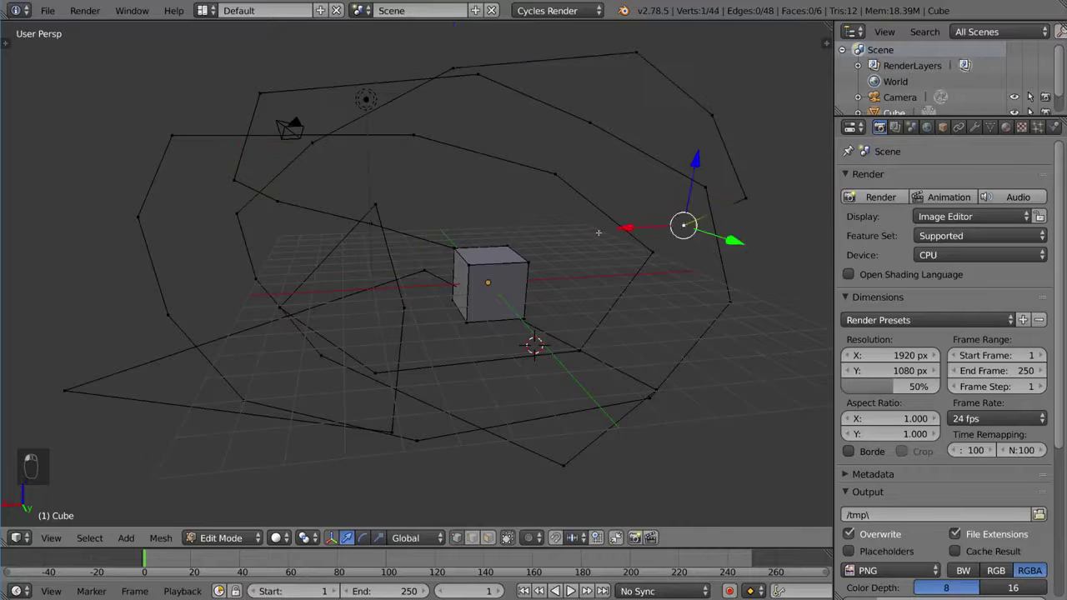
{"action": "left_click", "coordinate": [598, 233], "text": "ctrl"}
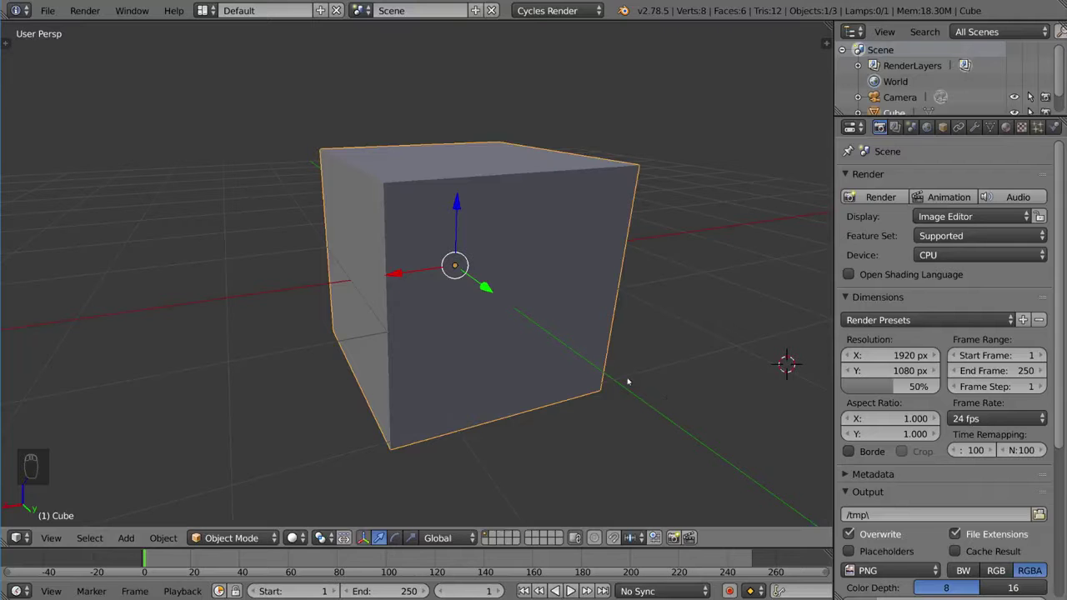
- In face select mode, select the cube's left face and start extruding it
{"action": "scroll", "coordinate": [623, 382], "scroll_direction": "down", "scroll_amount": 5}
{"action": "mouse_move", "coordinate": [583, 364]}
{"action": "middle_mouse_down"}
{"action": "mouse_move", "coordinate": [553, 364]}
{"action": "mouse_move", "coordinate": [612, 369]}
{"action": "mouse_move", "coordinate": [575, 350]}
{"action": "middle_mouse_up"}
{"action": "key", "text": "Tab"}
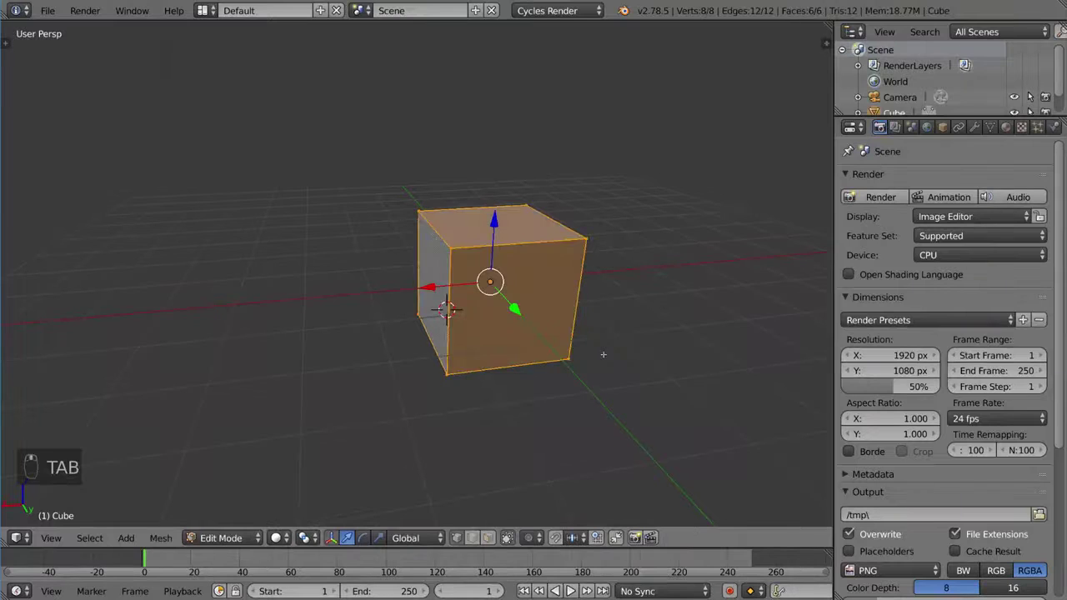
{"action": "key", "text": "ctrl+Tab"}
{"action": "left_click", "coordinate": [565, 388]}
{"action": "right_click", "coordinate": [434, 292]}
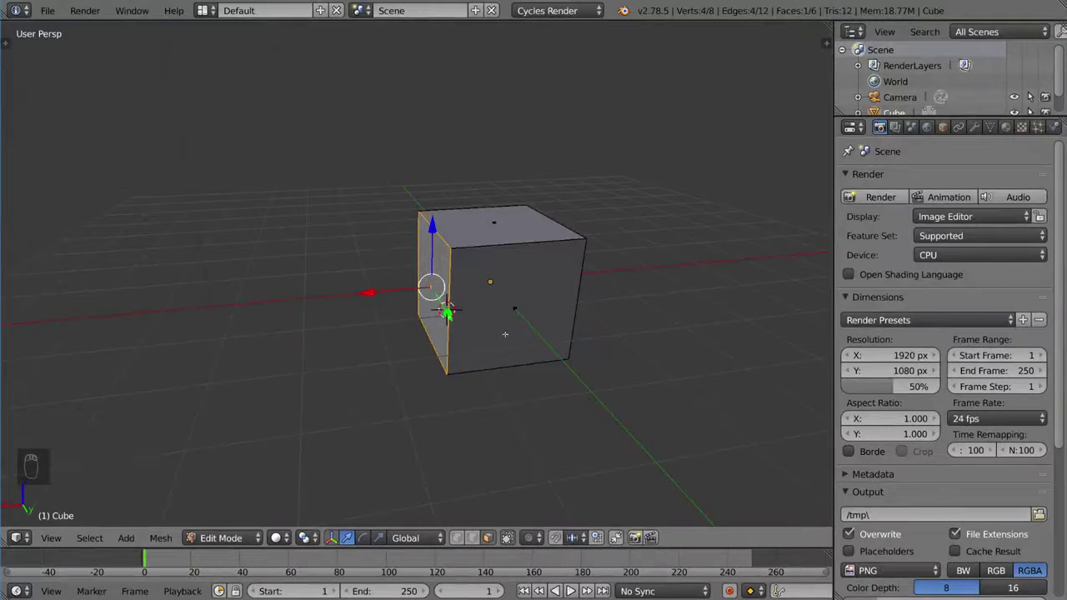
{"action": "key", "text": "e"}
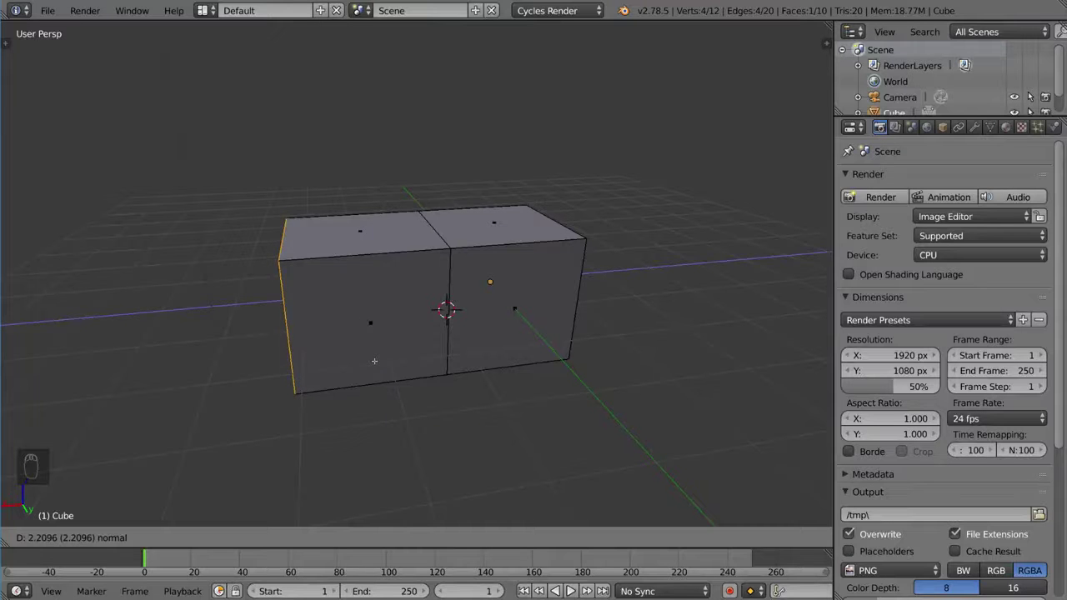
- Free the extrusion from its normal and try Z, X and Y axis constraints on it
{"action": "middle_click", "coordinate": [375, 361]}
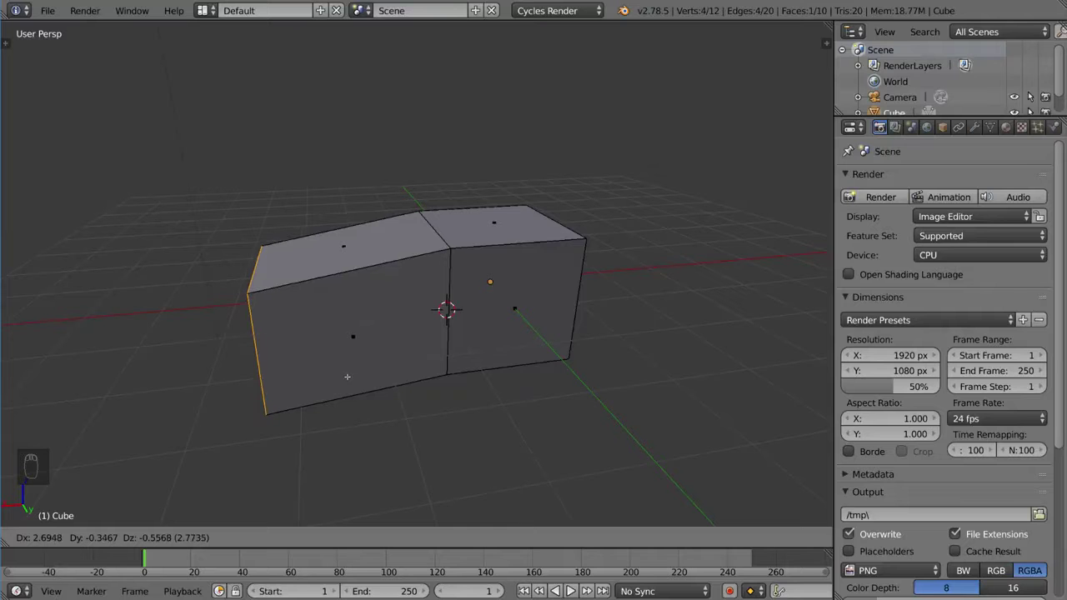
{"action": "key", "text": "z"}
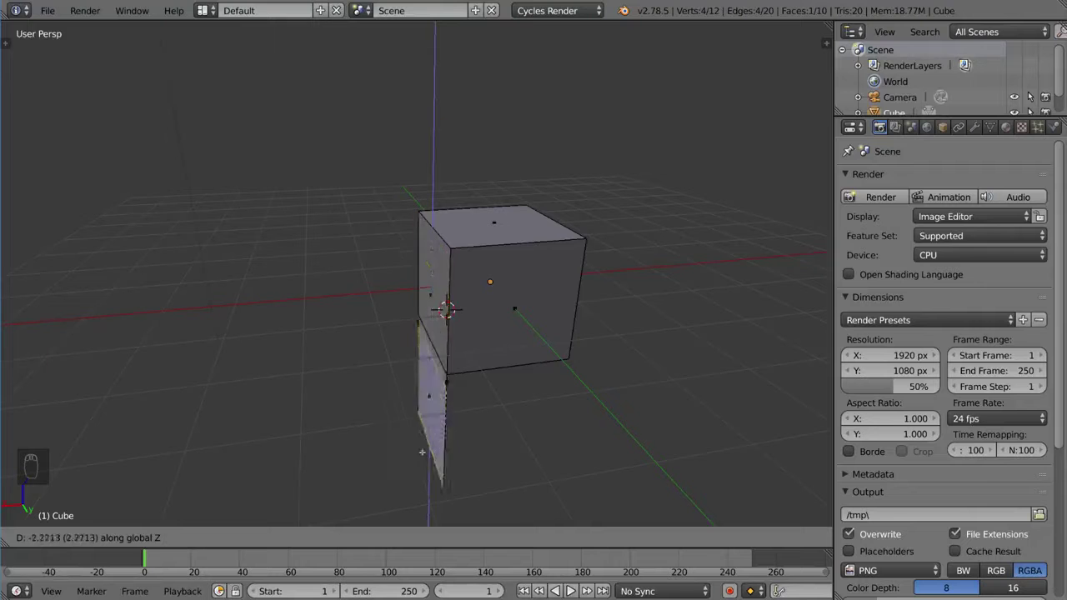
{"action": "key", "text": "x"}
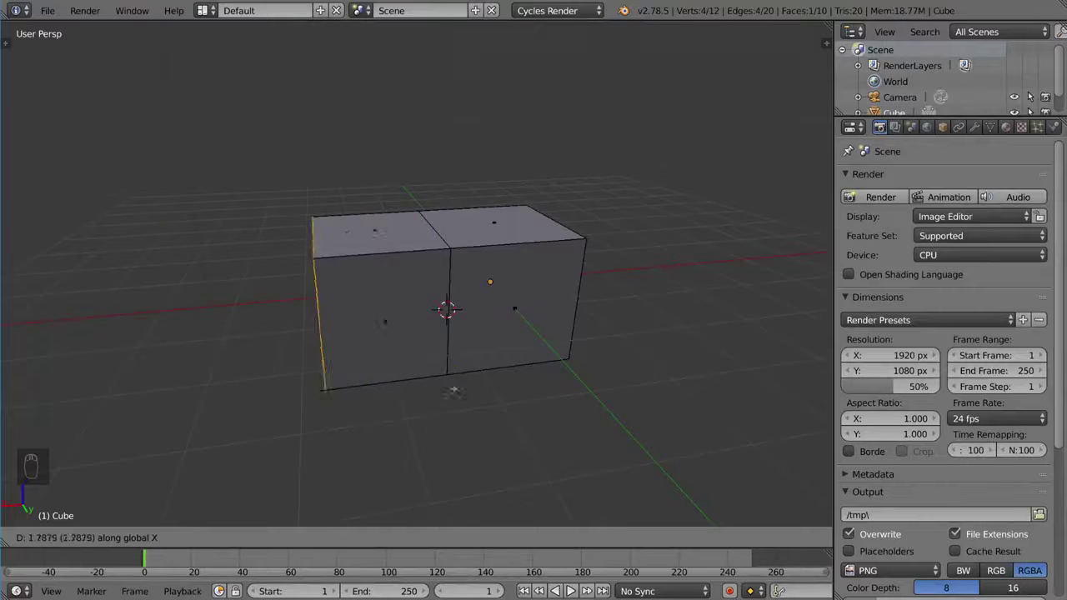
{"action": "key", "text": "y"}
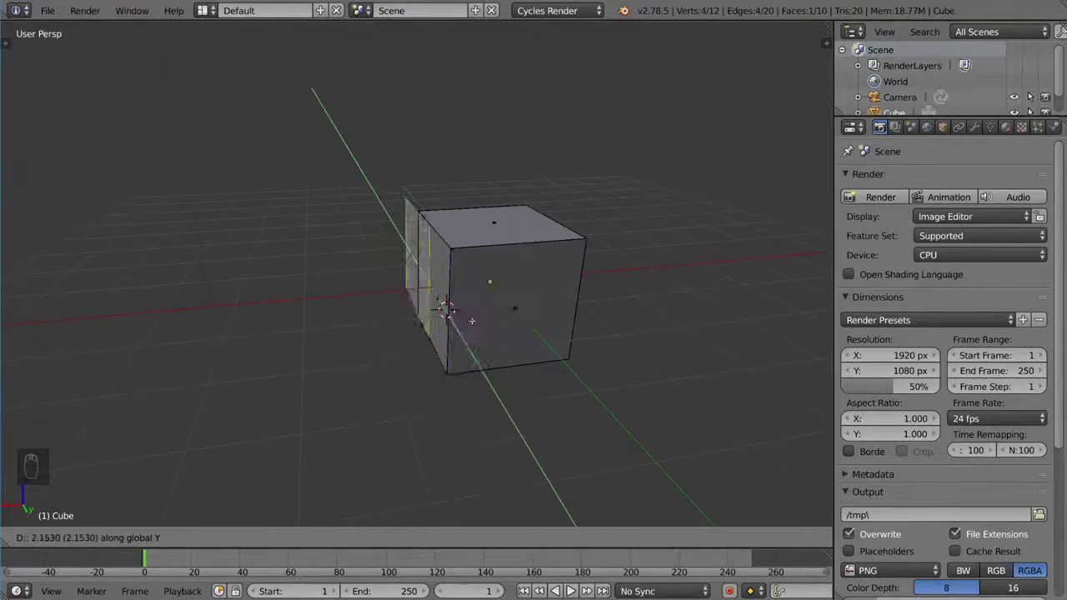
{"action": "key", "text": "z"}
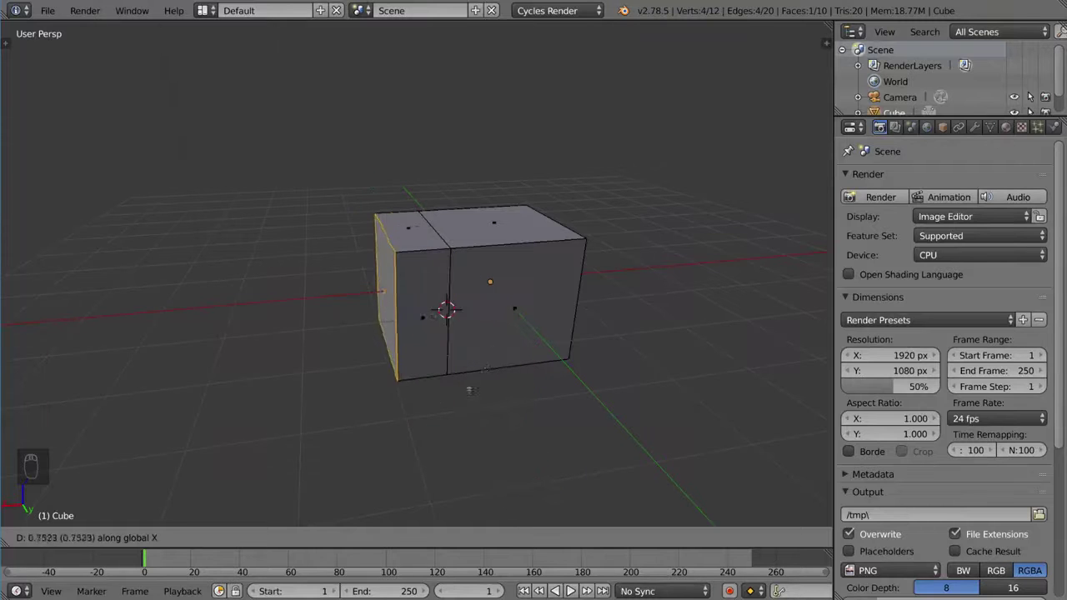
{"action": "key", "text": "x"}
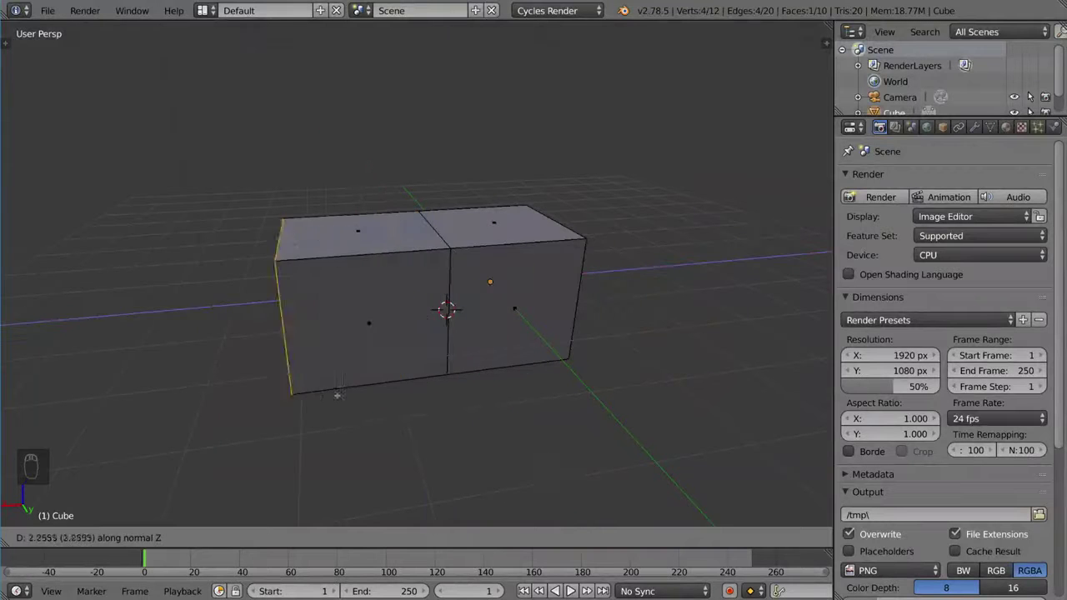
{"action": "key", "text": "y"}
{"action": "key", "text": "y"}
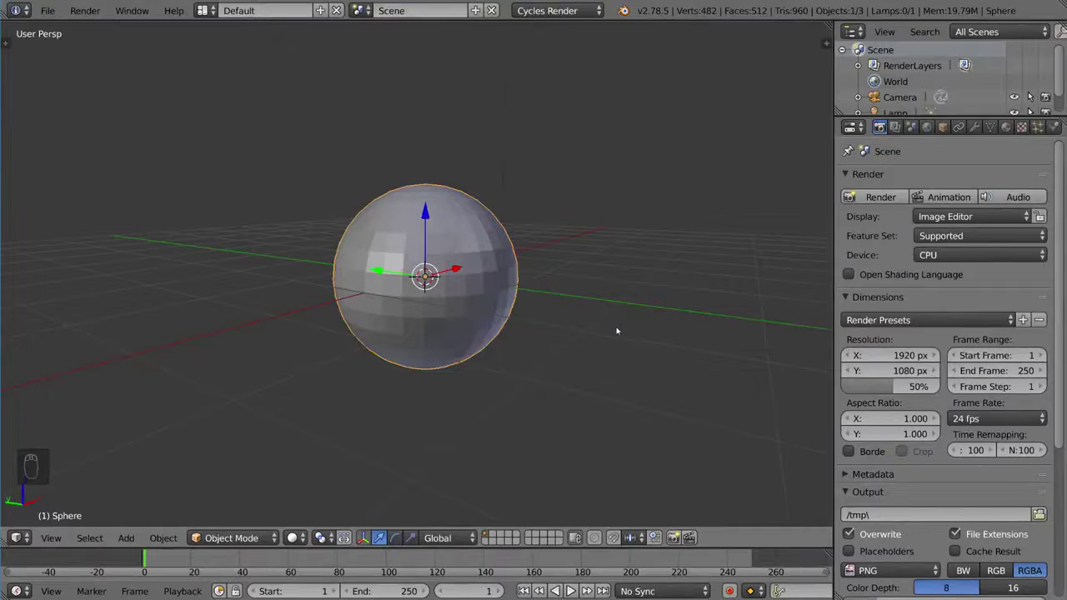
- In Edit Mode, clear the selection and pick several scattered faces on the sphere
{"action": "middle_click_drag", "start_coordinate": [617, 331], "coordinate": [596, 338]}
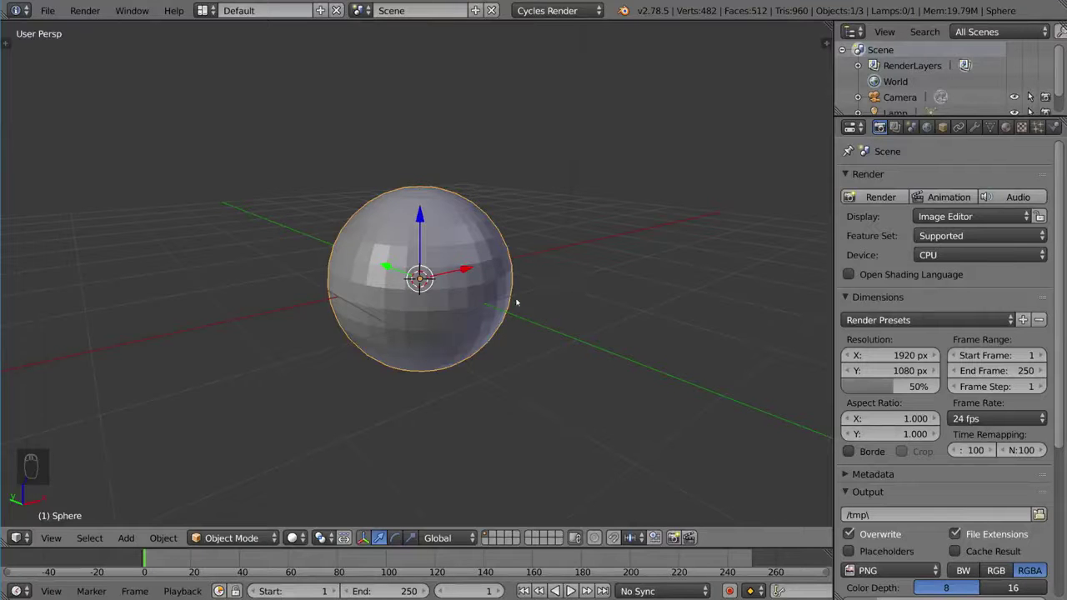
{"action": "key", "text": "Tab"}
{"action": "key", "text": "a"}
{"action": "middle_click_drag", "start_coordinate": [517, 304], "coordinate": [515, 275]}
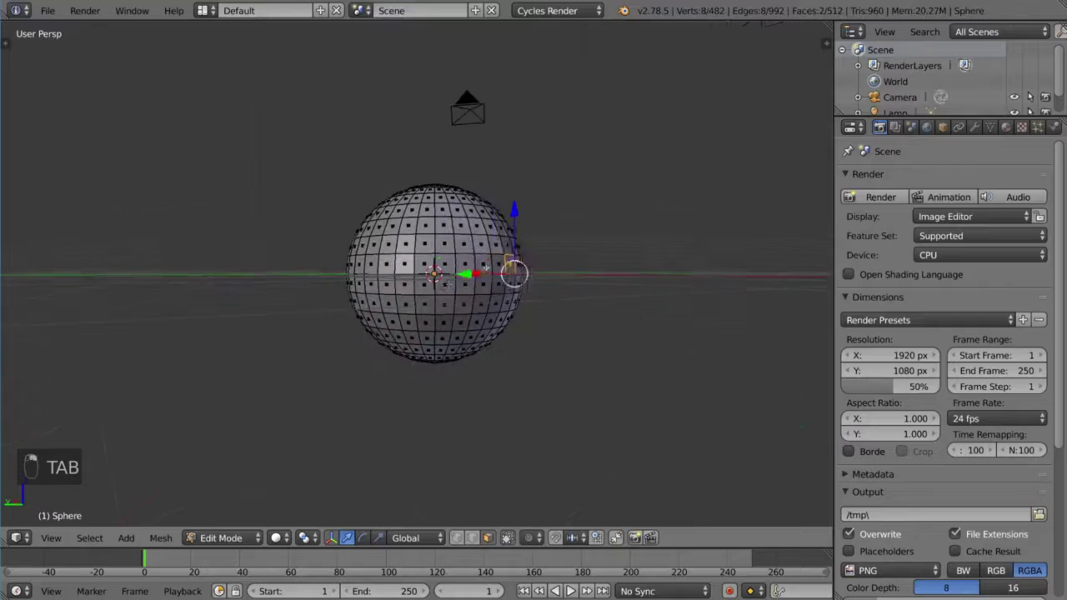
{"action": "right_click", "coordinate": [461, 225], "text": "shift"}
{"action": "middle_click_drag", "start_coordinate": [434, 267], "coordinate": [283, 217]}
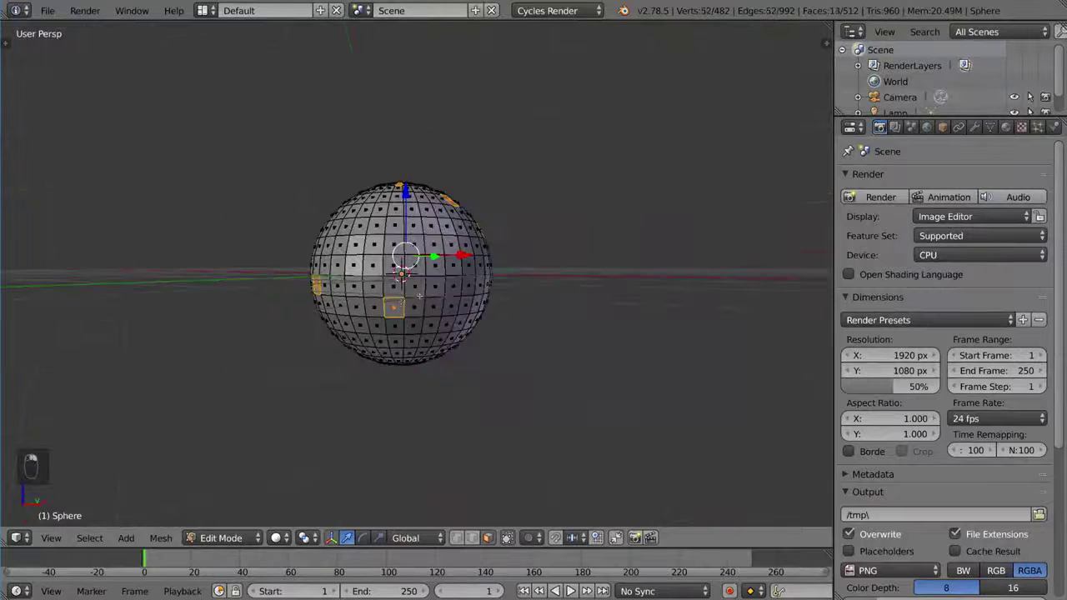
{"action": "middle_click_drag", "start_coordinate": [421, 296], "coordinate": [450, 308]}
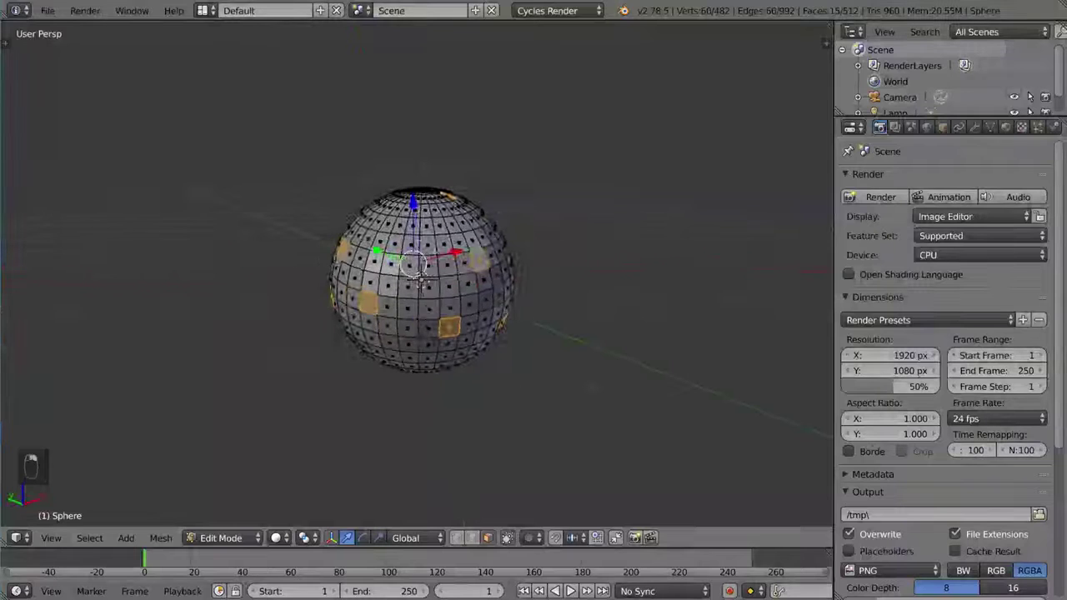
- Extrude the selected faces in place and scale them outward into enlarged prongs
{"action": "key", "text": "e"}
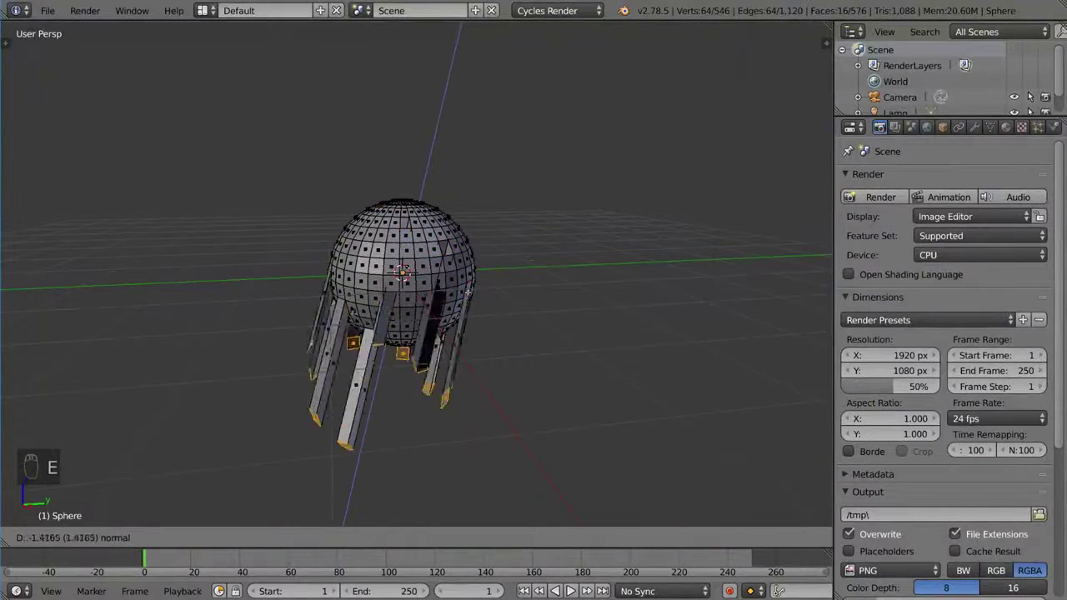
{"action": "right_click", "coordinate": [570, 122]}
{"action": "middle_click_drag", "start_coordinate": [570, 125], "coordinate": [567, 196]}
{"action": "key", "text": "s"}
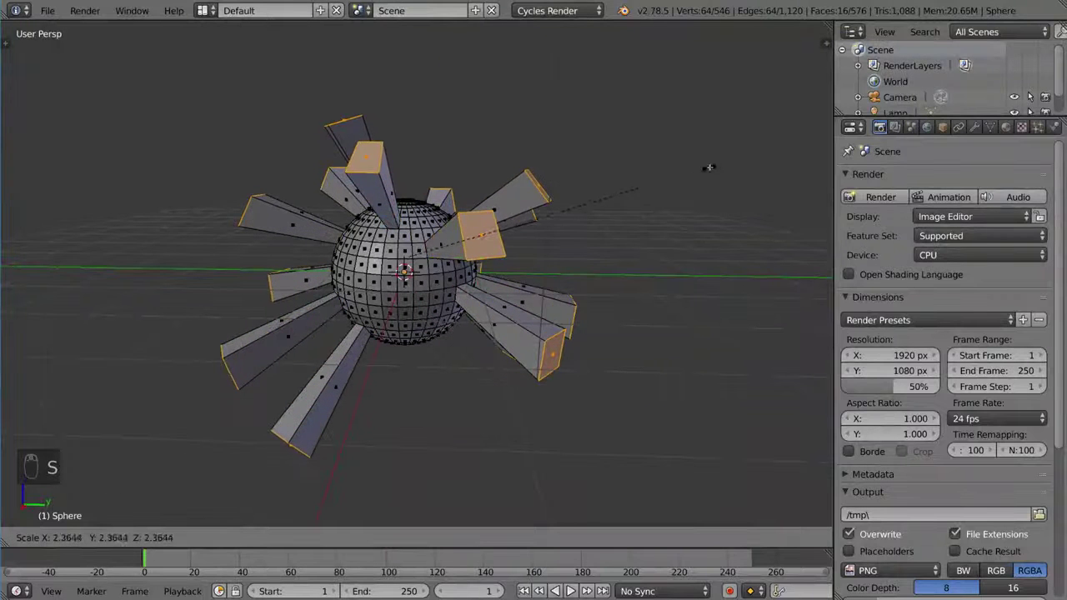
{"action": "left_click", "coordinate": [708, 166]}
{"action": "middle_click_drag", "start_coordinate": [708, 166], "coordinate": [457, 228]}
- Undo twice, then use the Tool Shelf's Extrude Individual to pull the faces into long spikes
{"action": "key", "text": "ctrl+z"}
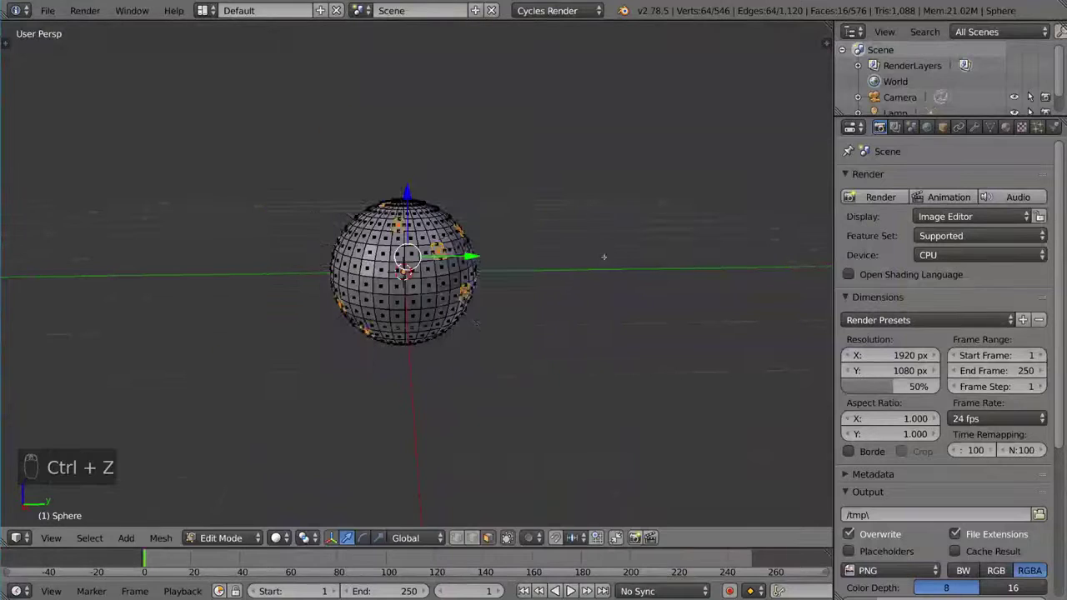
{"action": "key", "text": "ctrl+z"}
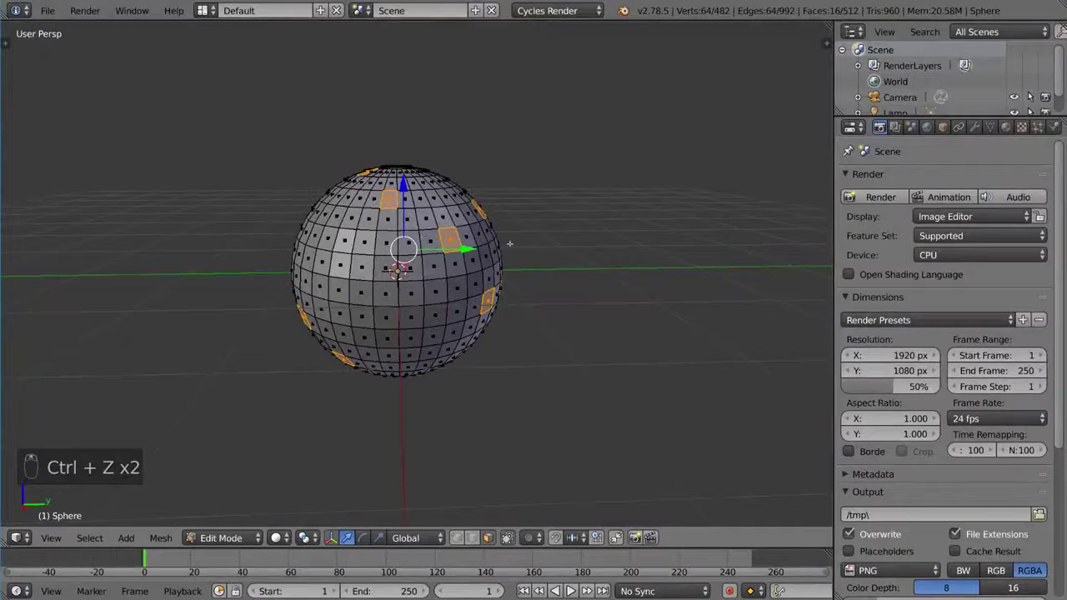
{"action": "scroll", "coordinate": [510, 244], "scroll_direction": "down", "scroll_amount": 2}
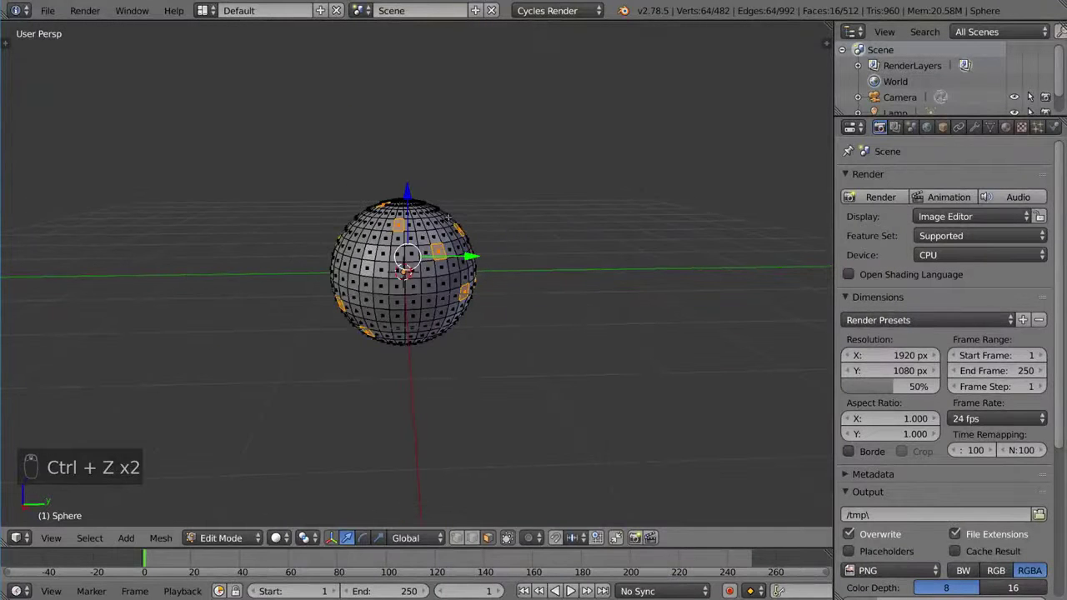
{"action": "key", "text": "t"}
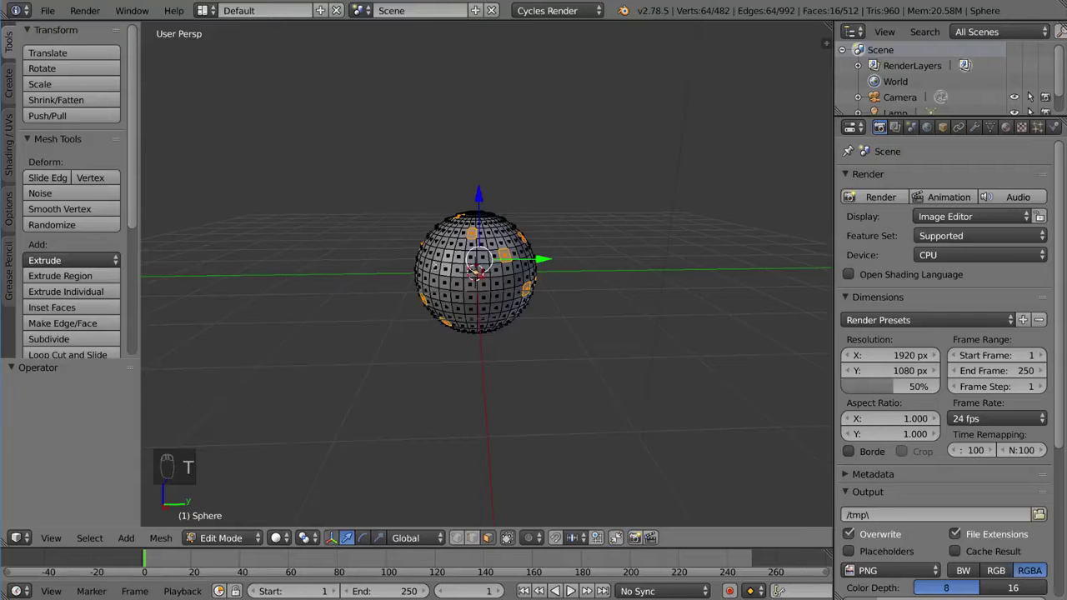
{"action": "left_click", "coordinate": [100, 296]}
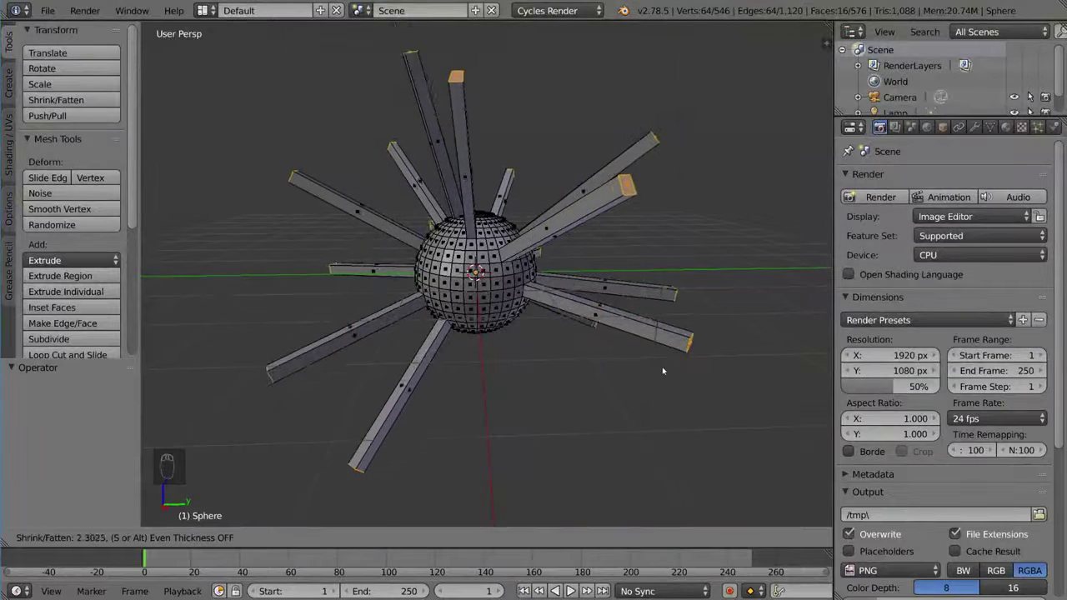
{"action": "left_click", "coordinate": [674, 335]}
{"action": "middle_click_drag", "start_coordinate": [675, 335], "coordinate": [549, 336]}
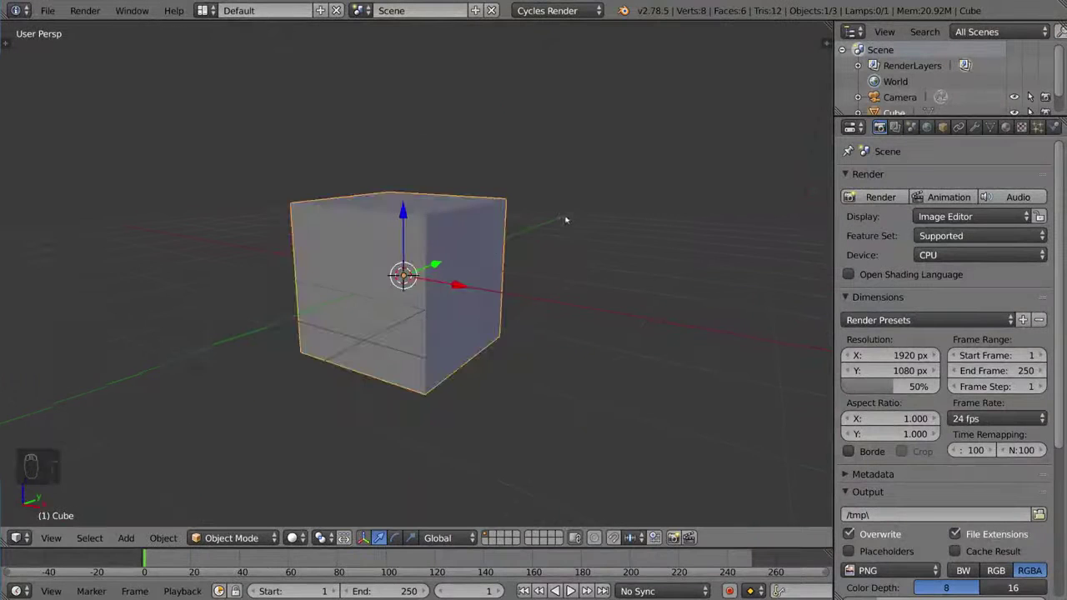
- In Edit Mode, scale the cube along Z into a thin slab, then rescale it
{"action": "middle_click_drag", "start_coordinate": [555, 231], "coordinate": [548, 268]}
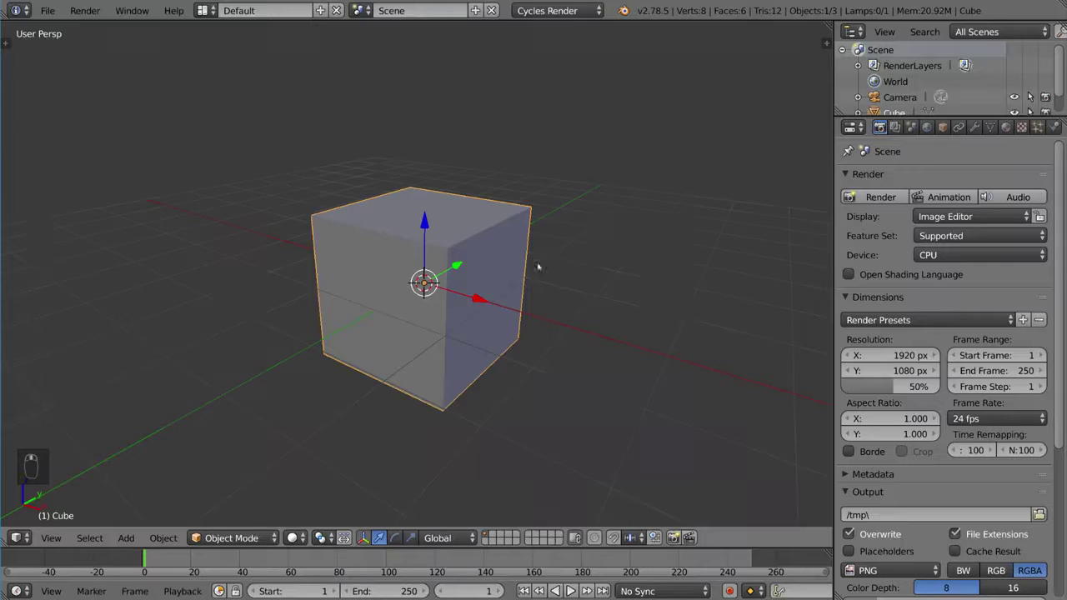
{"action": "middle_click_drag", "start_coordinate": [606, 304], "coordinate": [546, 297]}
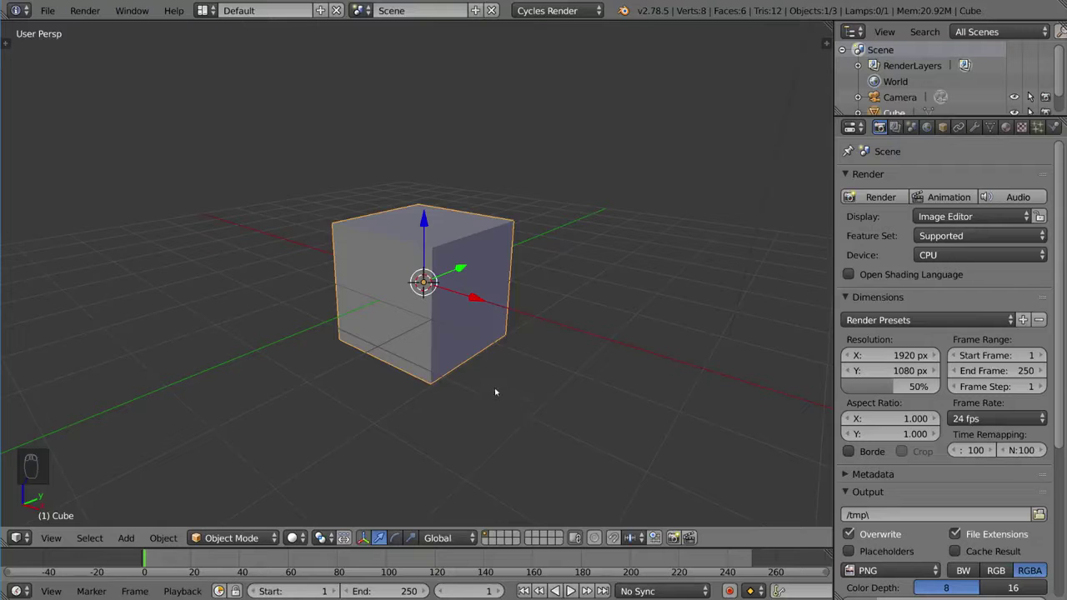
{"action": "middle_click_drag", "start_coordinate": [495, 390], "coordinate": [493, 385]}
{"action": "key", "text": "Tab"}
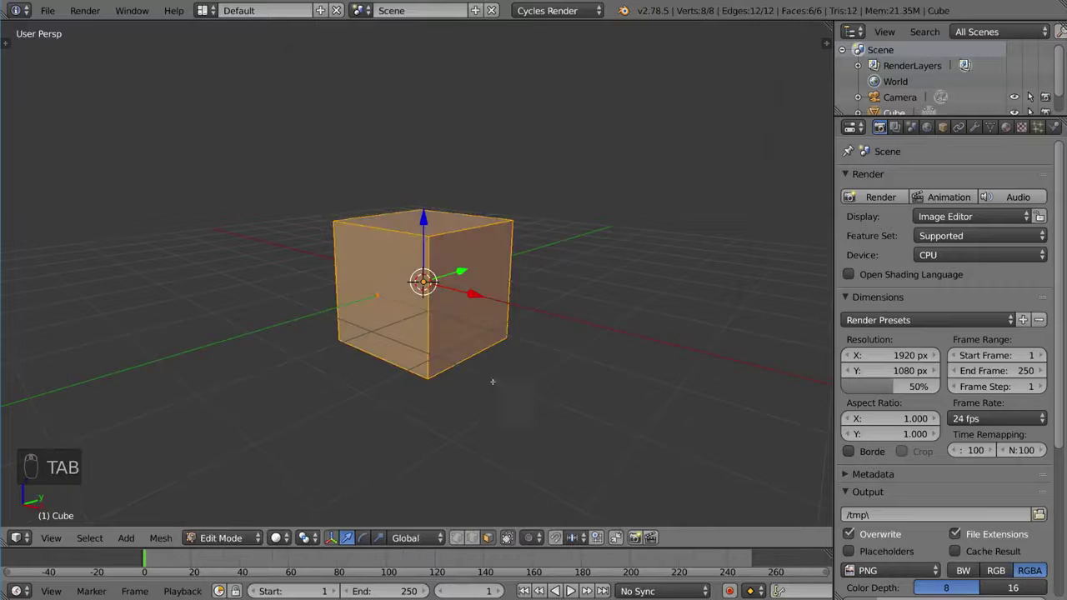
{"action": "key", "text": "s"}
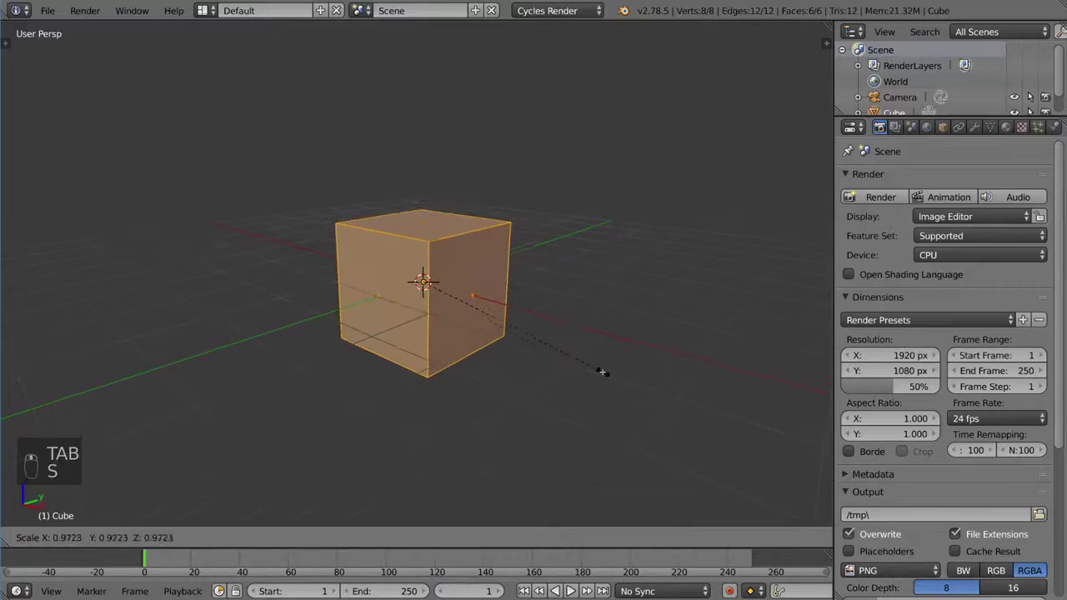
{"action": "key", "text": "z"}
{"action": "left_click", "coordinate": [478, 326]}
{"action": "middle_click_drag", "start_coordinate": [479, 326], "coordinate": [504, 361]}
{"action": "key", "text": "s"}
{"action": "left_click", "coordinate": [553, 358]}
- Add two centred loop cuts in each direction, dividing the slab into a 3×3 grid
{"action": "key", "text": "ctrl+r"}
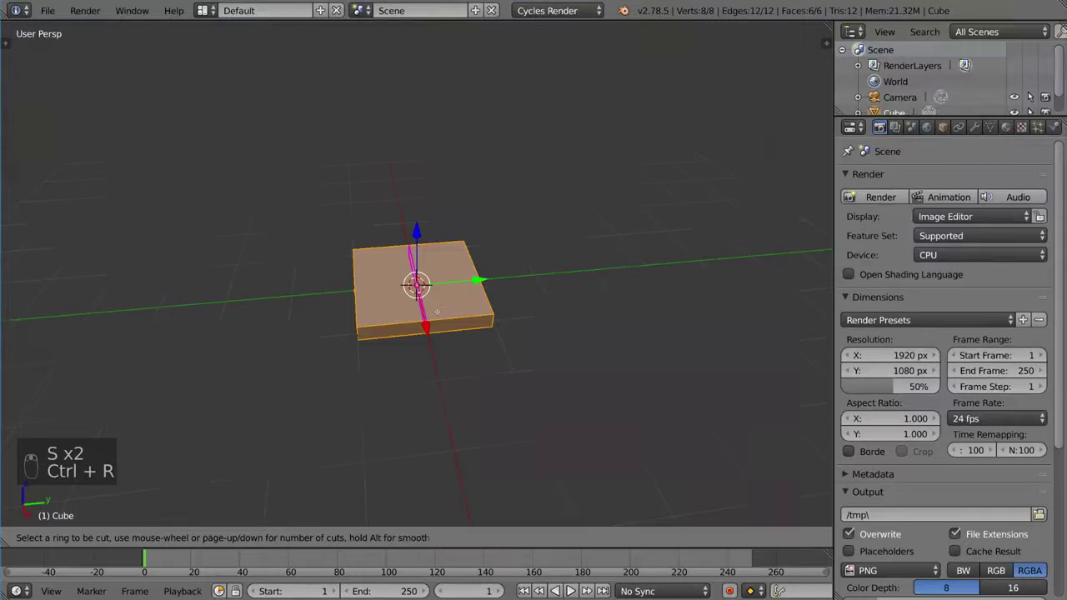
{"action": "scroll", "coordinate": [437, 312], "scroll_direction": "up", "scroll_amount": 1}
{"action": "left_click", "coordinate": [435, 313]}
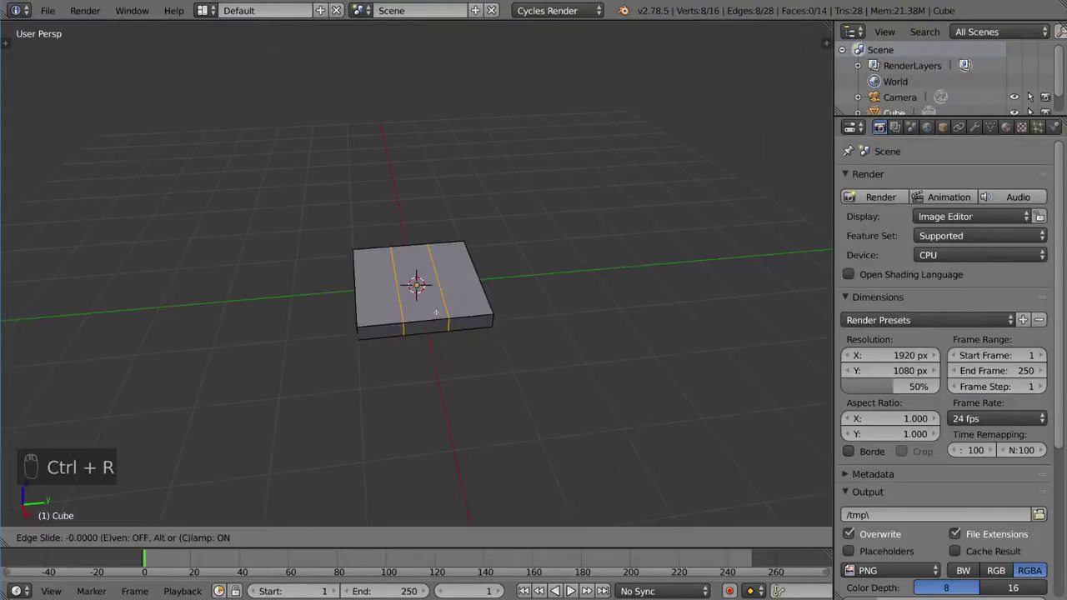
{"action": "right_click", "coordinate": [435, 313]}
{"action": "middle_click_drag", "start_coordinate": [442, 339], "coordinate": [470, 369]}
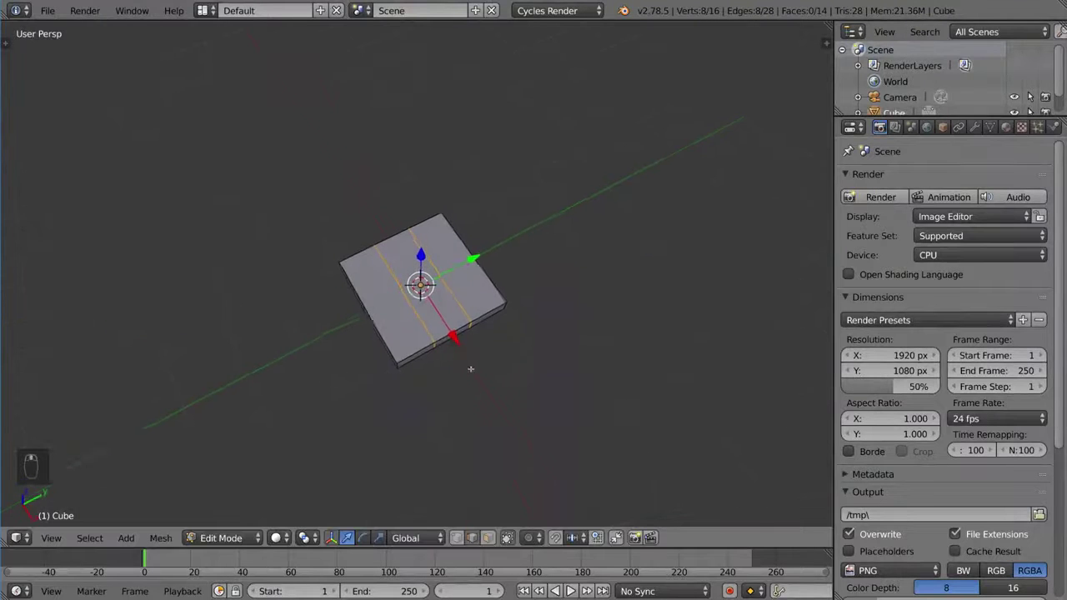
{"action": "key", "text": "ctrl+r"}
{"action": "scroll", "coordinate": [483, 346], "scroll_direction": "up", "scroll_amount": 1}
{"action": "left_click", "coordinate": [488, 337]}
{"action": "right_click", "coordinate": [491, 334]}
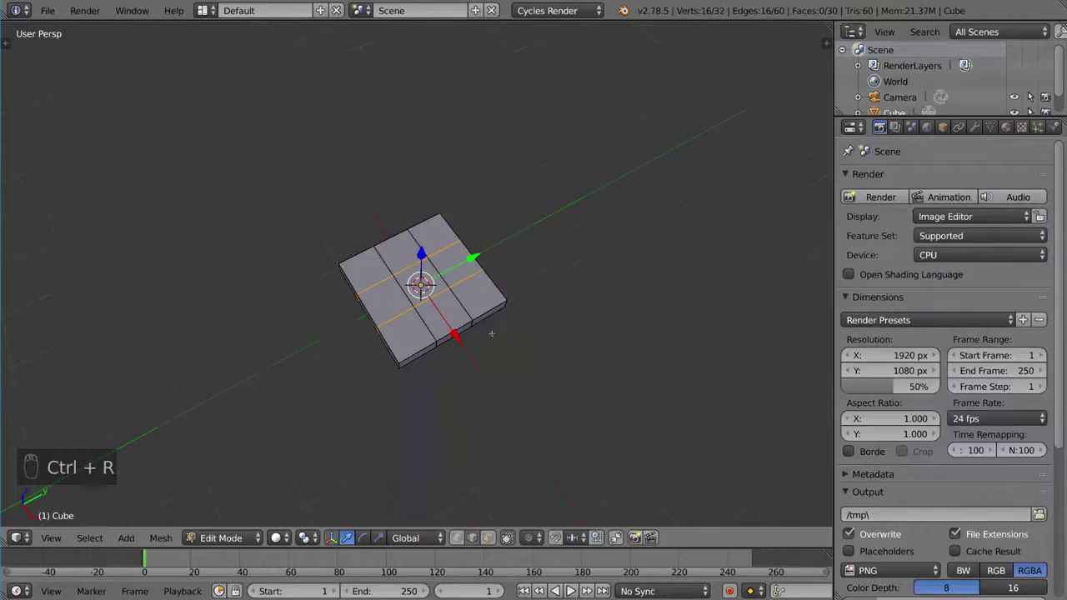
{"action": "middle_click_drag", "start_coordinate": [491, 334], "coordinate": [563, 267]}
- In face select mode, select the slab's four underside corner faces and three top edge faces
{"action": "key", "text": "ctrl+Tab"}
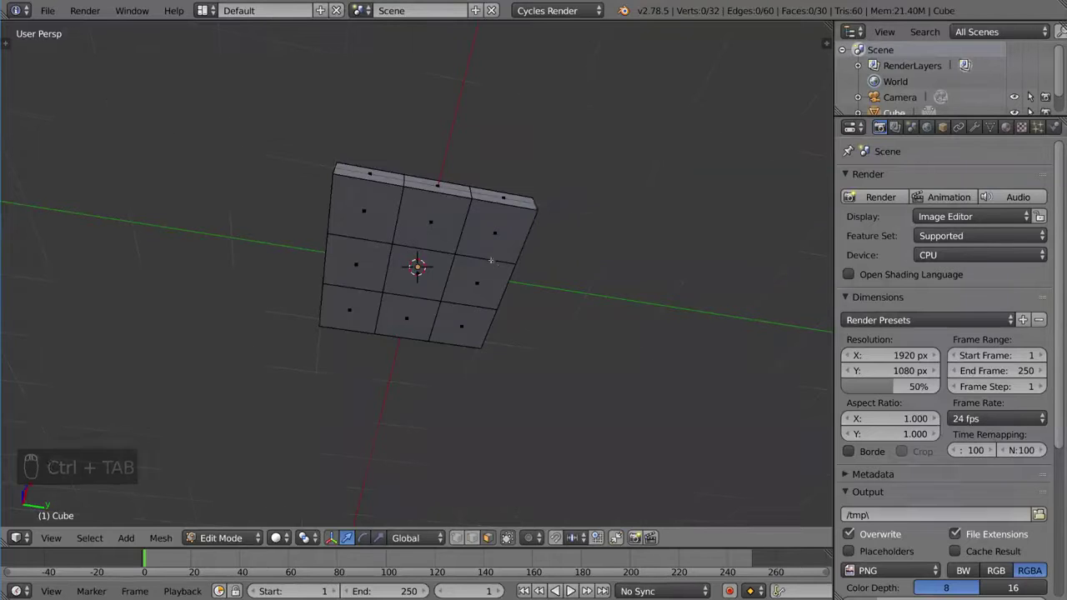
{"action": "right_click", "coordinate": [493, 235]}
{"action": "right_click", "coordinate": [374, 215], "text": "shift"}
{"action": "right_click", "coordinate": [350, 308], "text": "shift"}
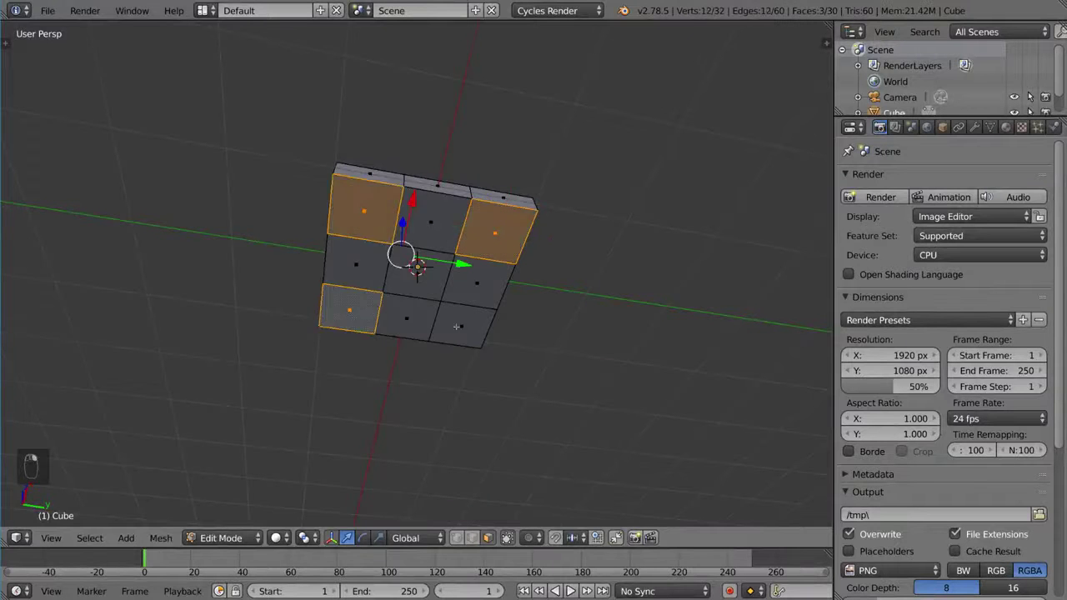
{"action": "right_click", "coordinate": [462, 325], "text": "shift"}
{"action": "middle_click_drag", "start_coordinate": [462, 325], "coordinate": [509, 334]}
{"action": "right_click", "coordinate": [504, 334], "text": "shift"}
{"action": "right_click", "coordinate": [474, 279], "text": "shift"}
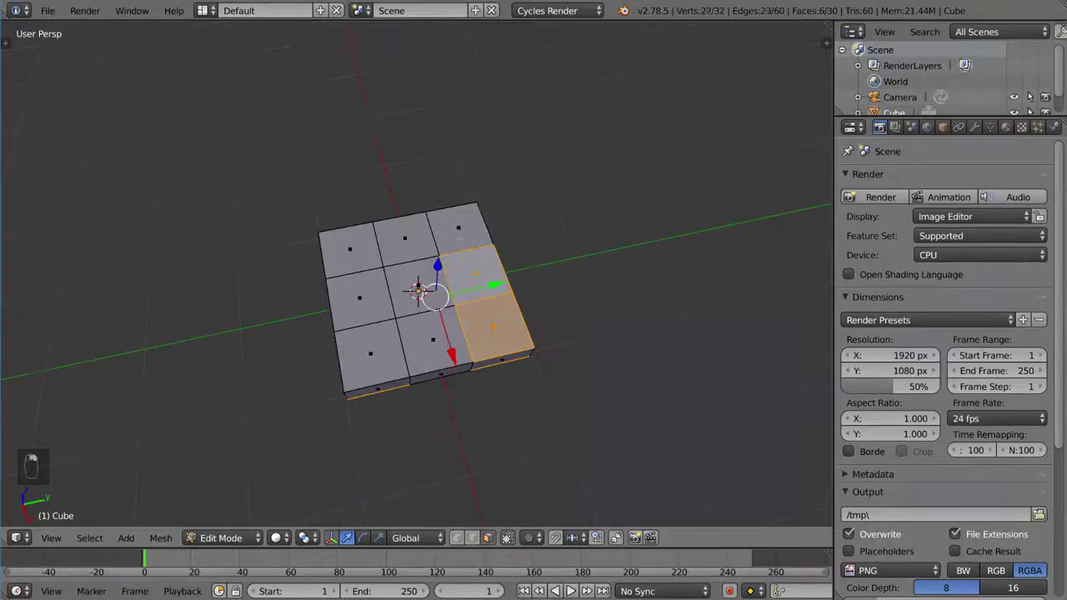
{"action": "right_click", "coordinate": [459, 232], "text": "shift"}
{"action": "middle_click_drag", "start_coordinate": [459, 232], "coordinate": [518, 317]}
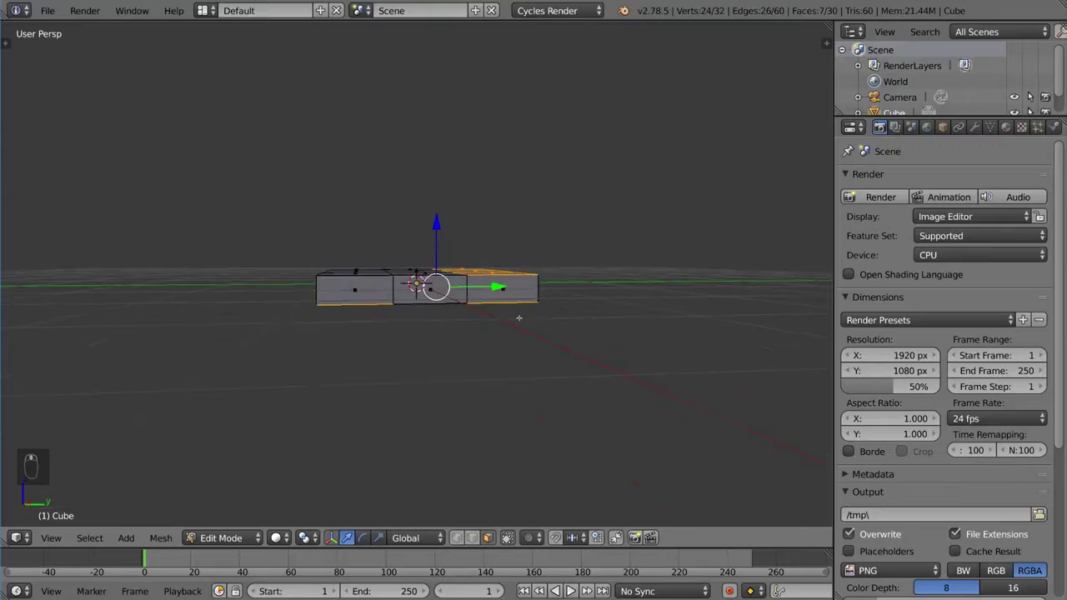
- Extrude the seven selected faces in place and begin scaling them along Z
{"action": "key", "text": "e"}
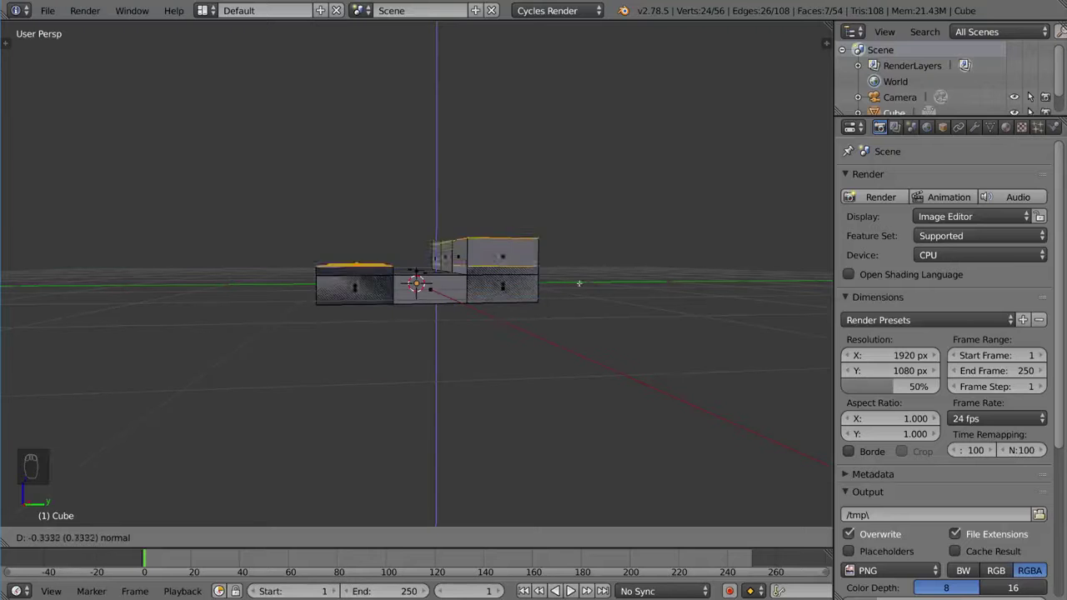
{"action": "key", "text": "Escape"}
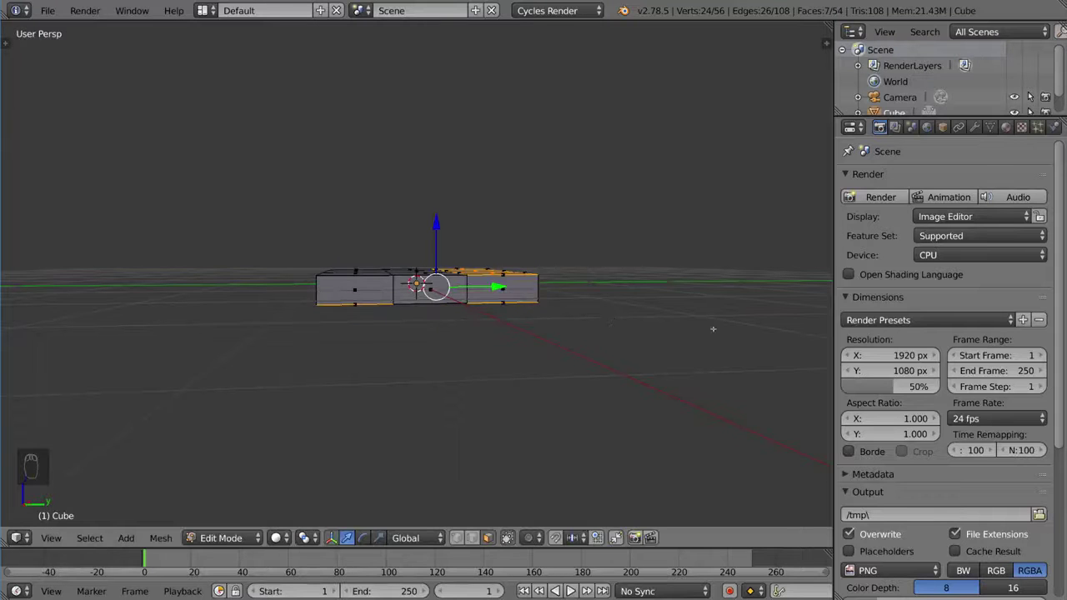
{"action": "middle_click_drag", "start_coordinate": [648, 315], "coordinate": [621, 313]}
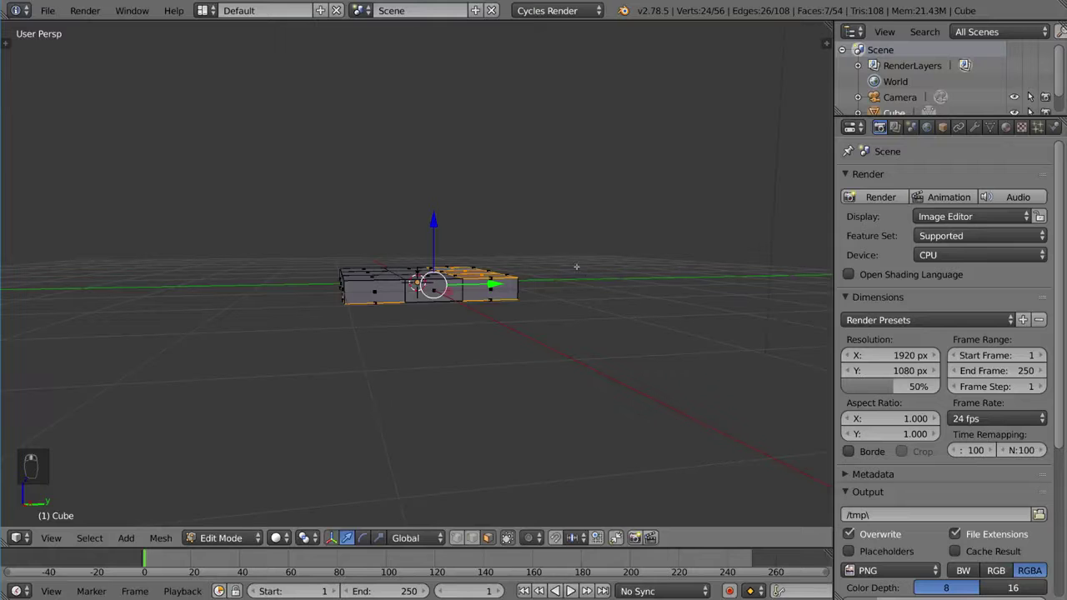
{"action": "key", "text": "s"}
{"action": "key", "text": "z"}
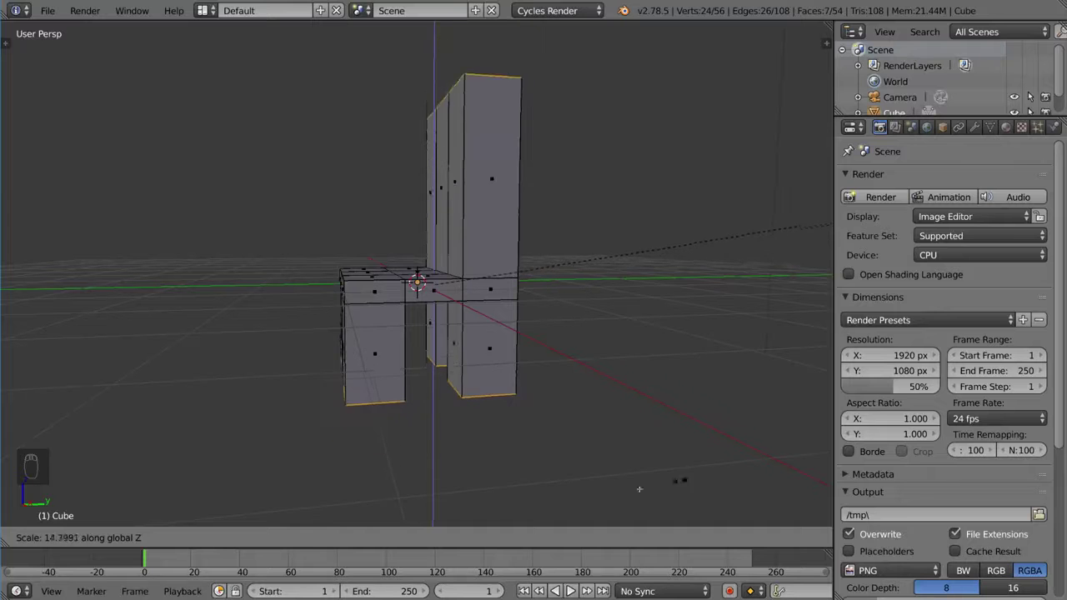
- Confirm the Z stretch of the legs and backrest, then return to Object Mode
{"action": "left_click", "coordinate": [131, 439]}
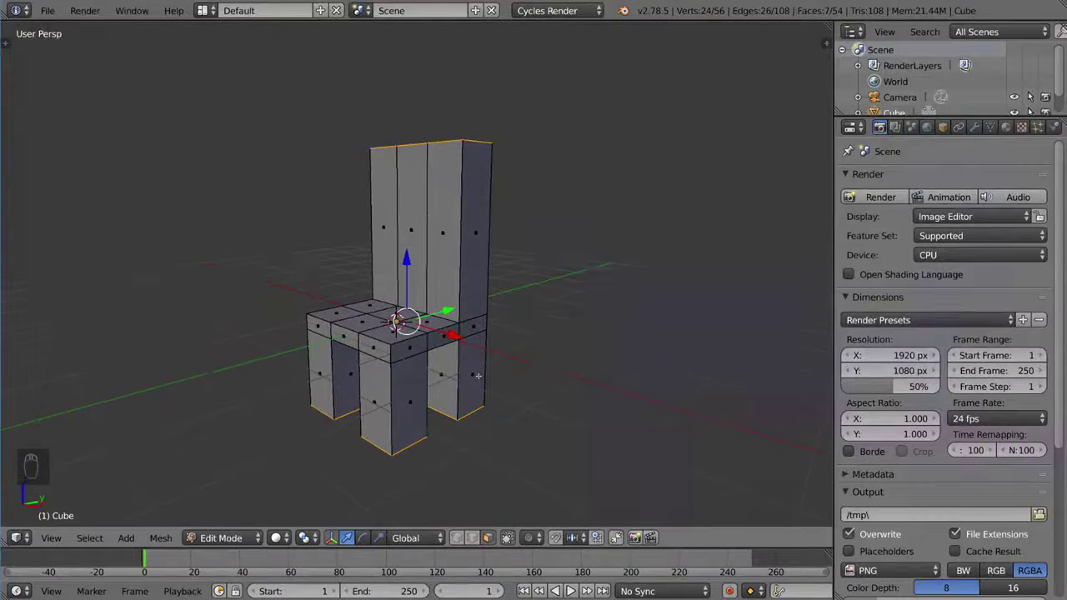
{"action": "key", "text": "Tab"}
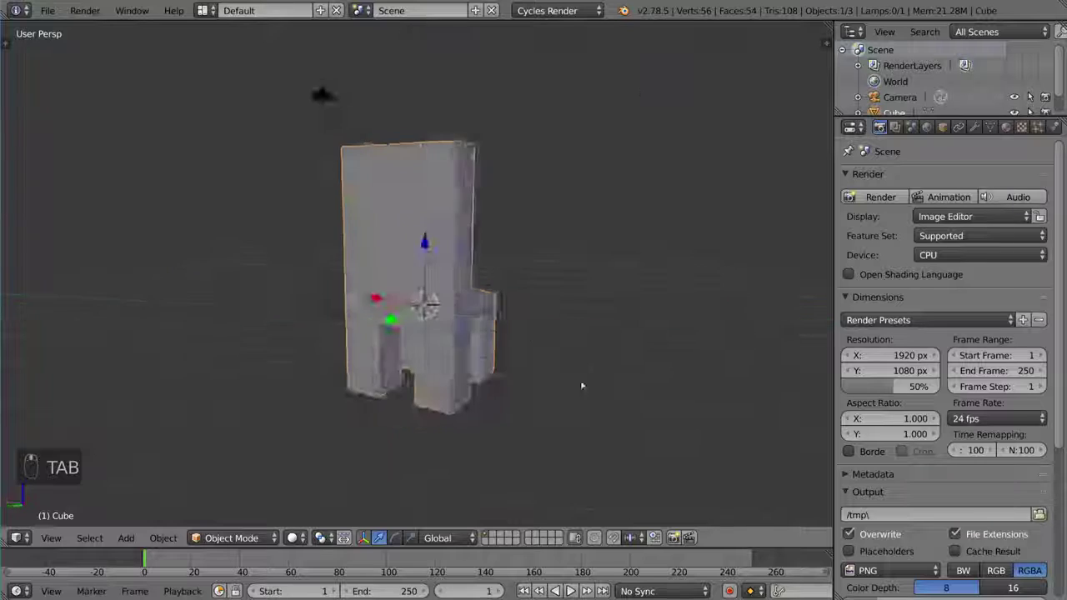